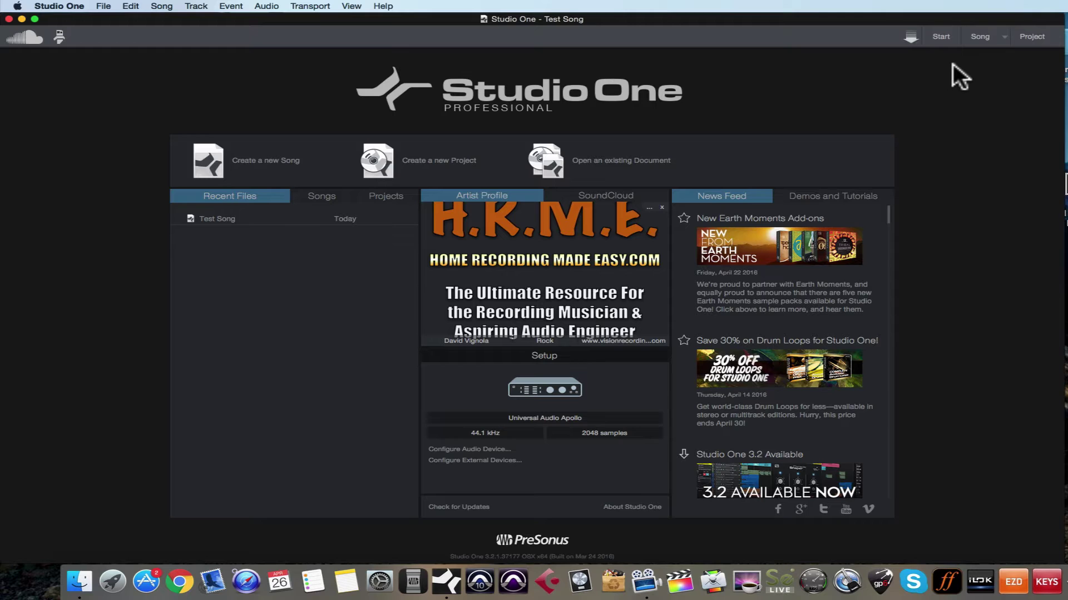
Switch to the song's arrangement view and show the Browser's home overview beside it.
left_click(978, 36)
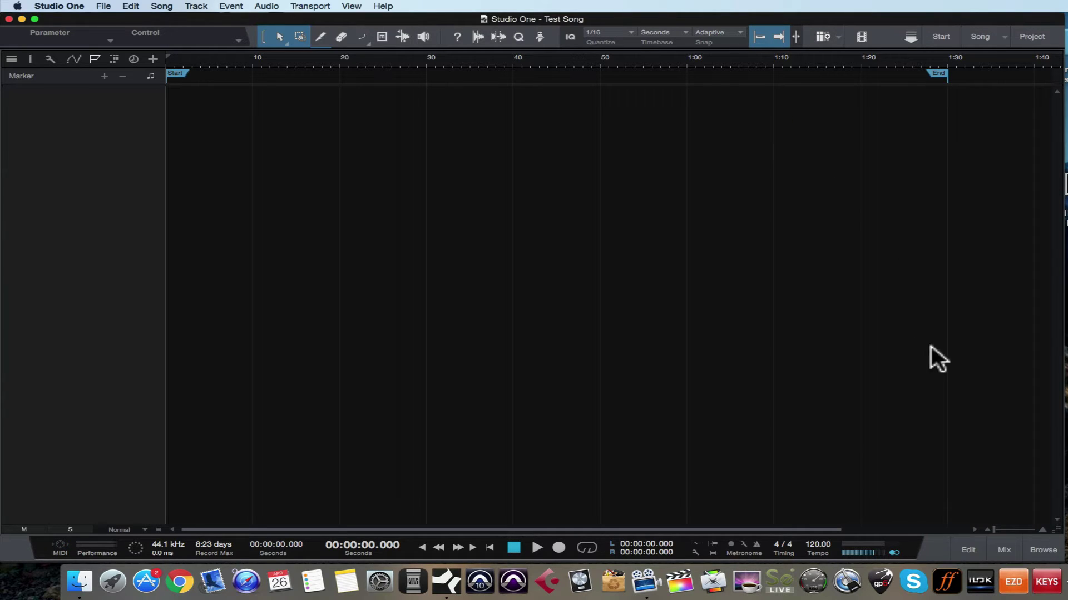
left_click(1041, 552)
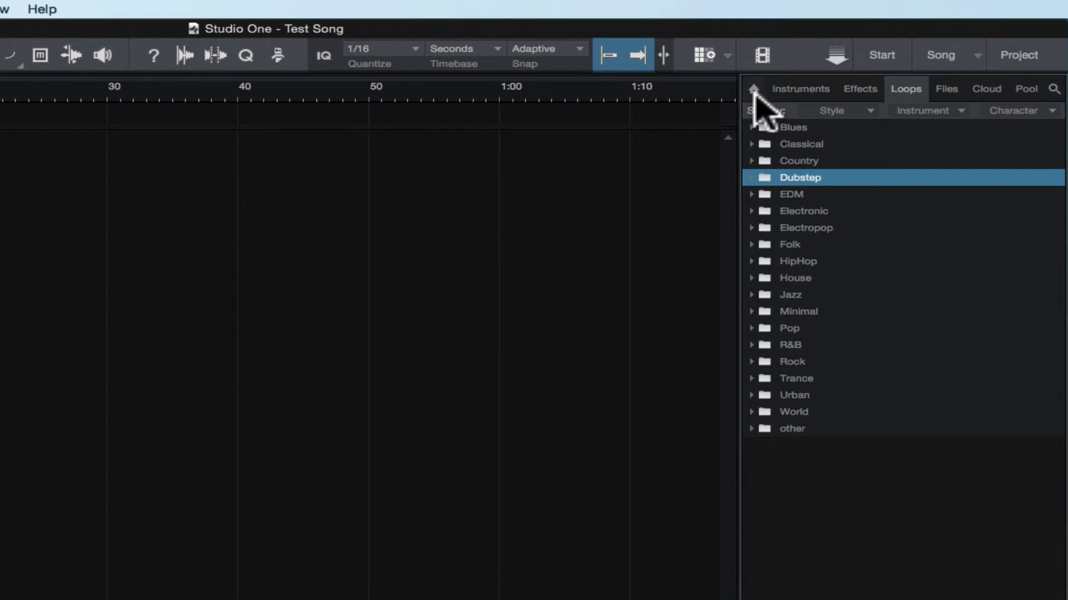
left_click(754, 88)
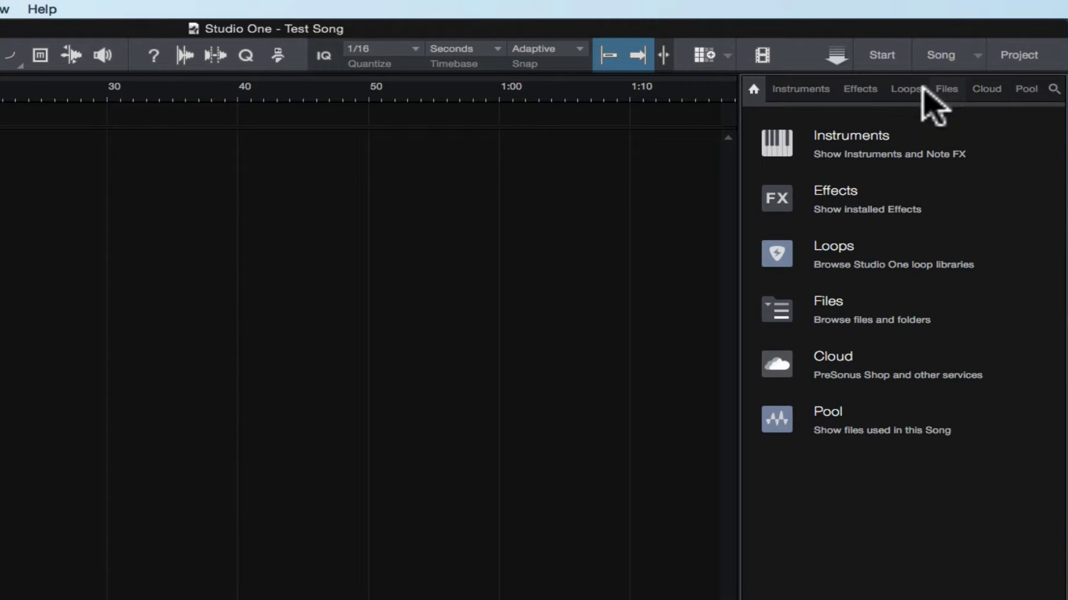
Browse the installed instruments, looking inside the PreSonus, Slate Digital and Toontrack vendor folders and collapsing each again.
left_click(829, 133)
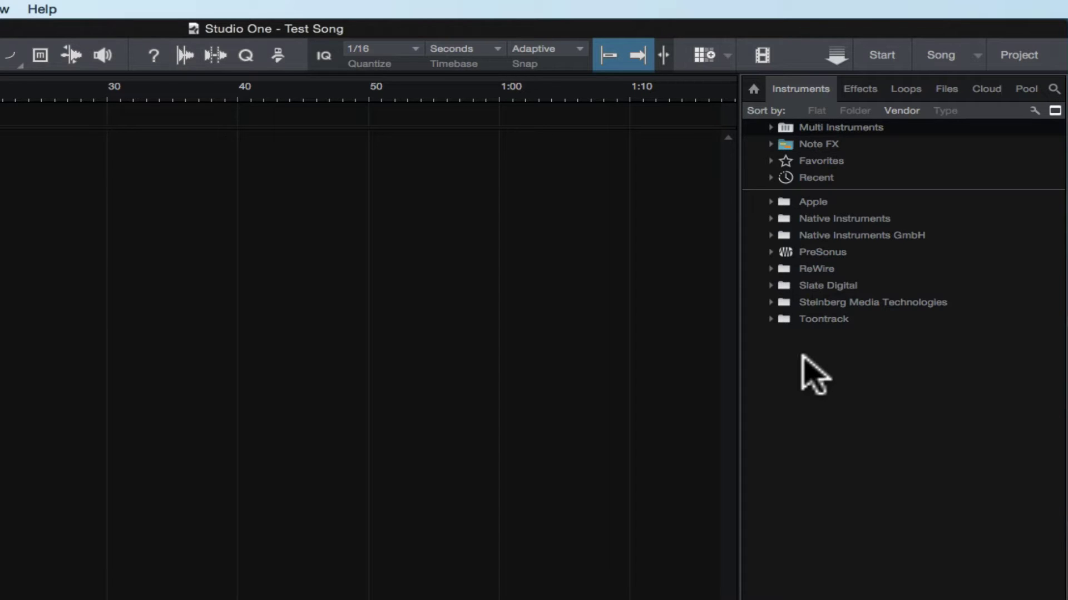
left_click(770, 251)
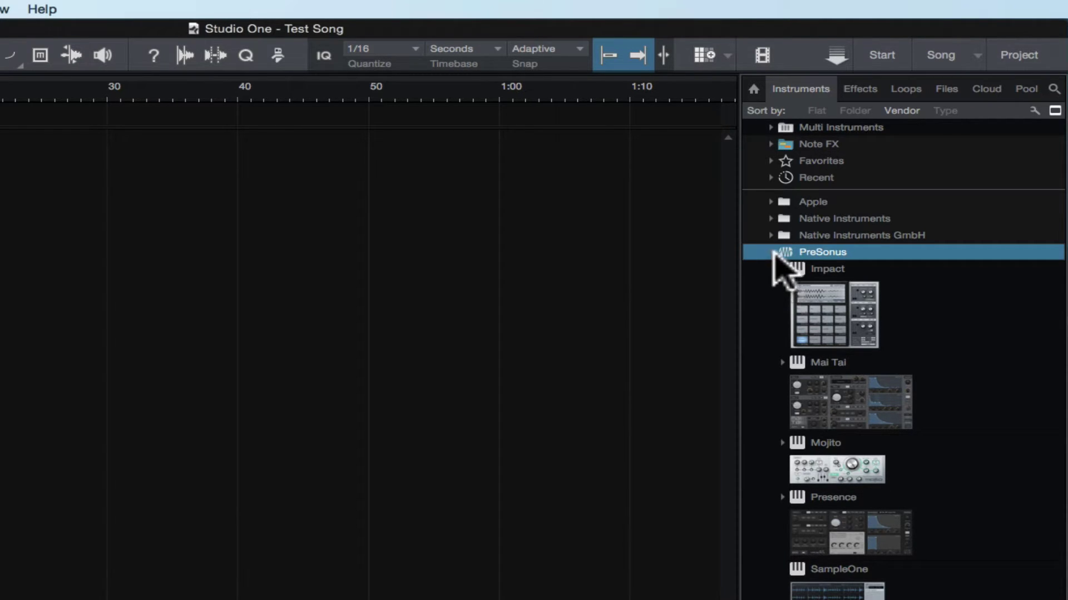
left_click(772, 254)
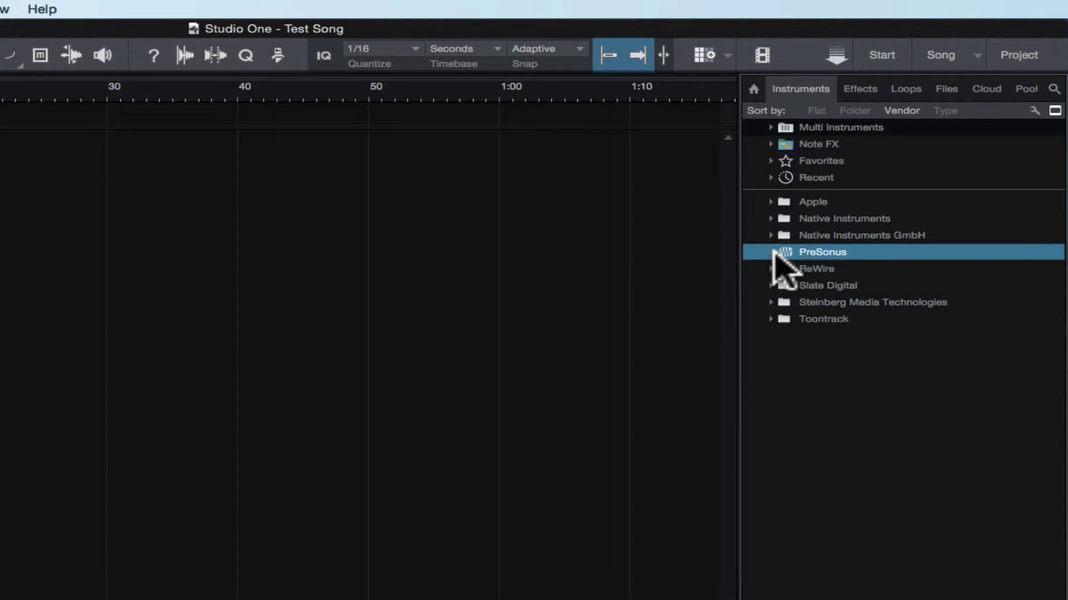
left_click(772, 285)
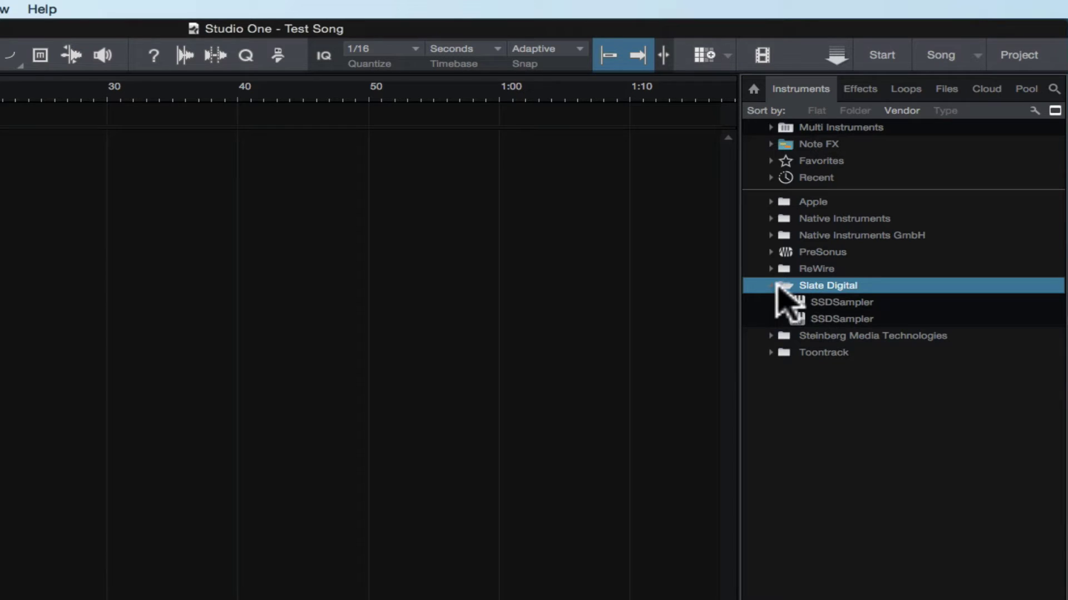
left_click(773, 285)
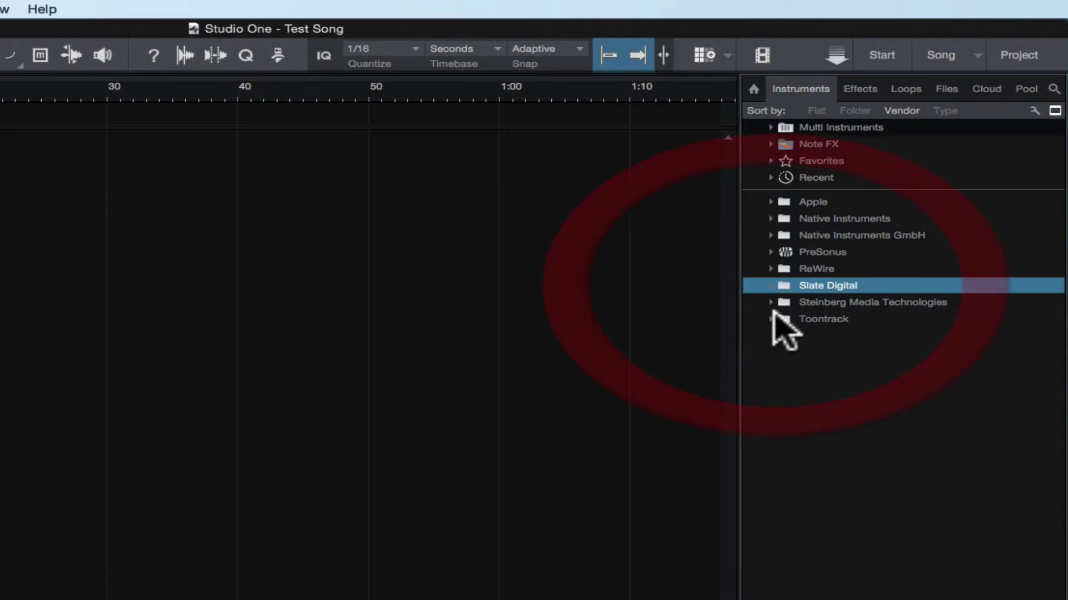
left_click(769, 319)
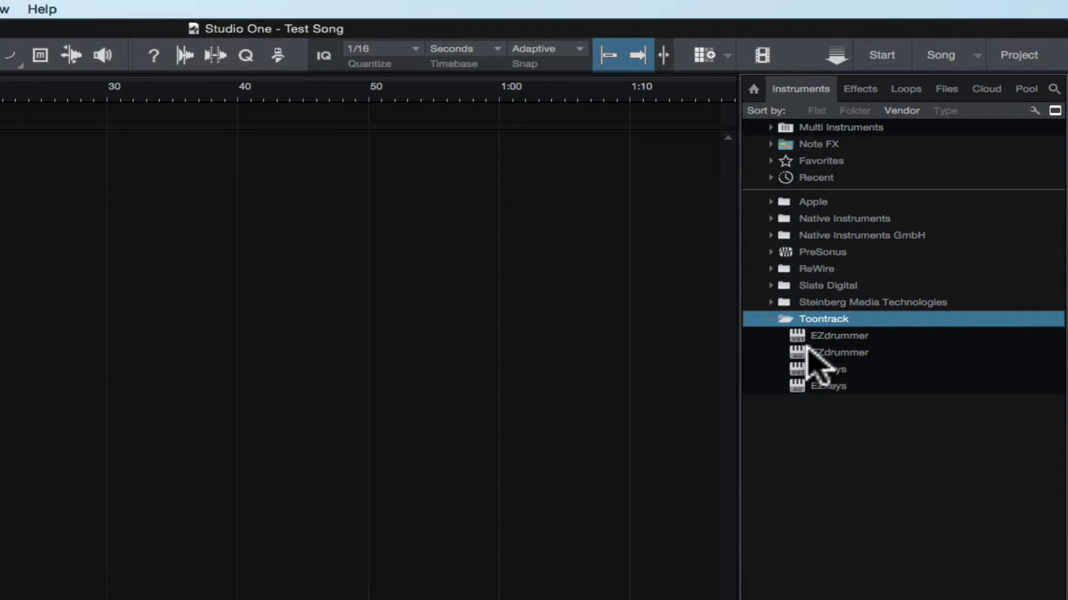
left_click(770, 319)
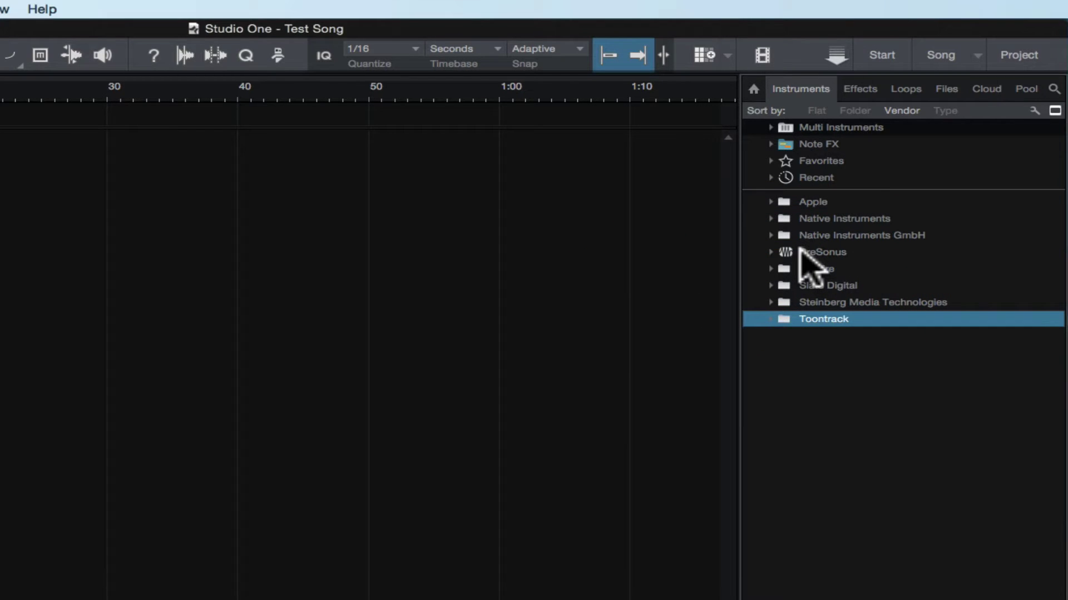
Go from the Browser's home overview to the installed effects and collapse the FabFilter folder.
left_click(754, 91)
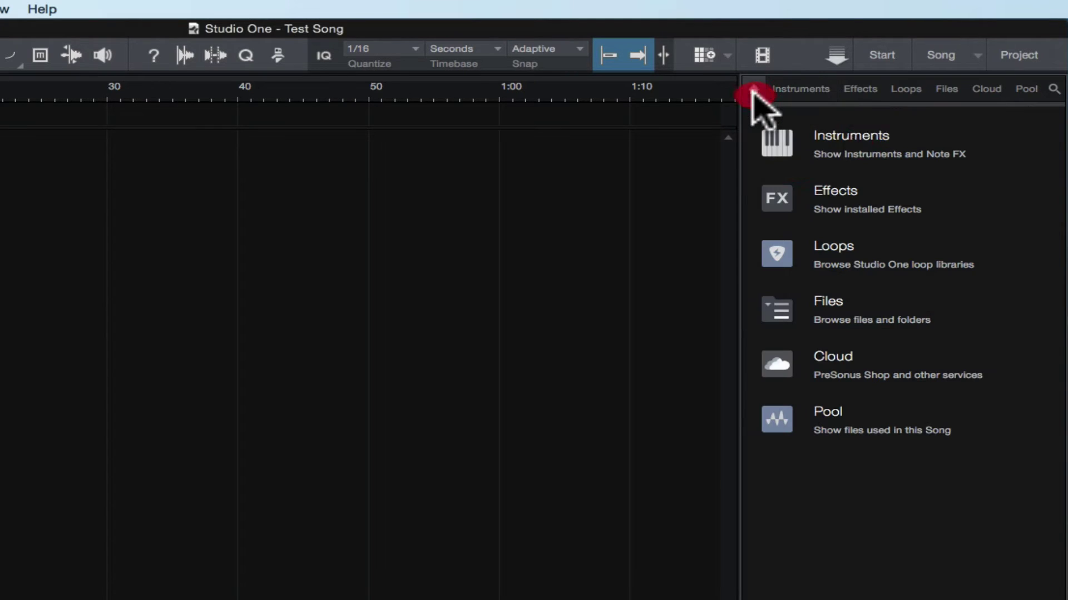
left_click(833, 191)
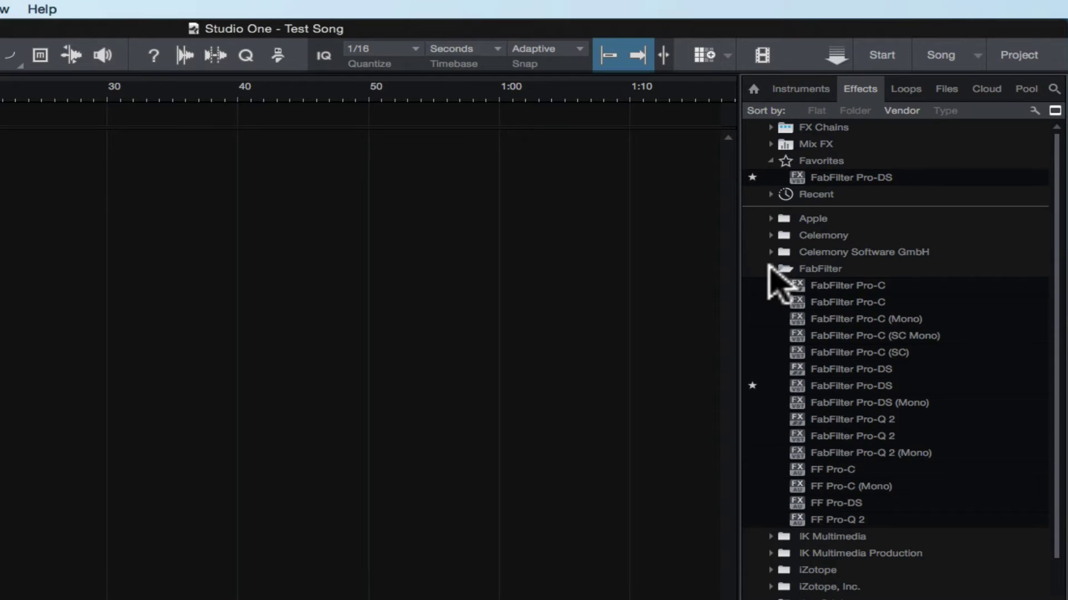
left_click(771, 269)
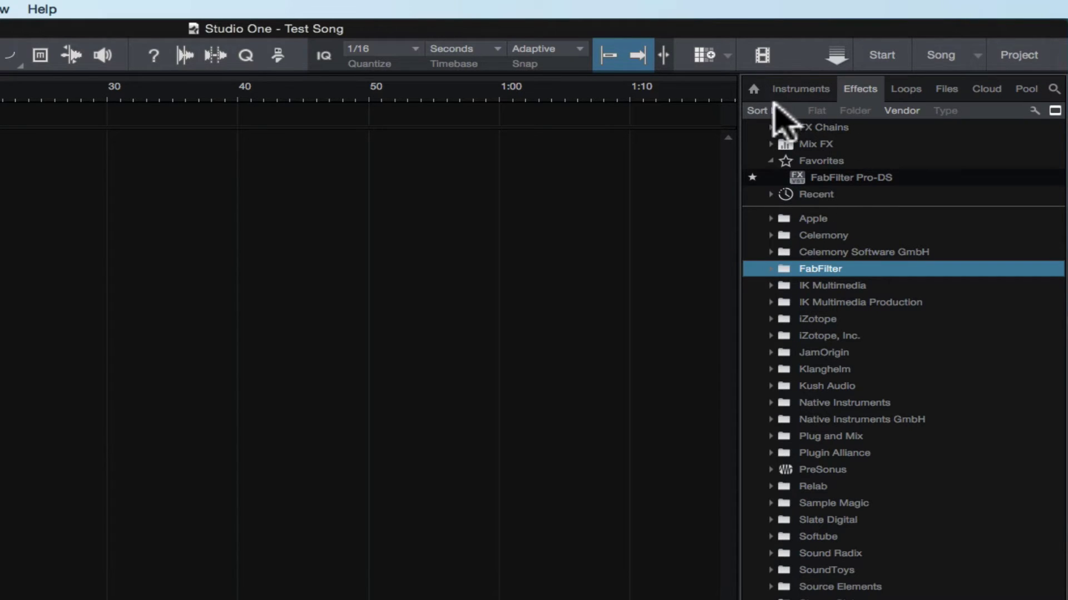
Compare the effects list sorted as Flat, by Folder and by Vendor.
left_click(817, 111)
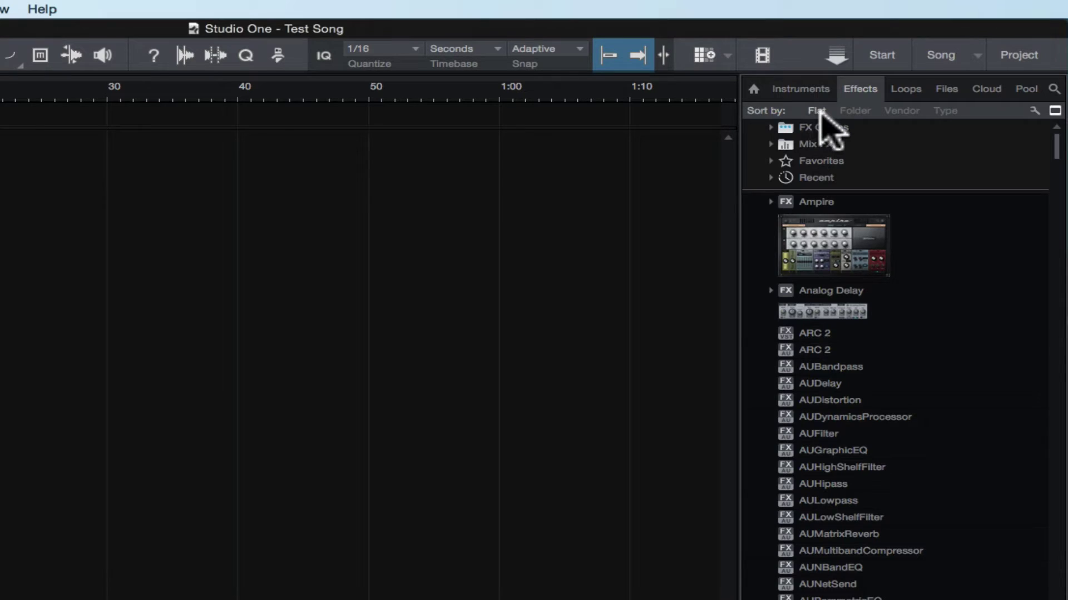
left_click(852, 111)
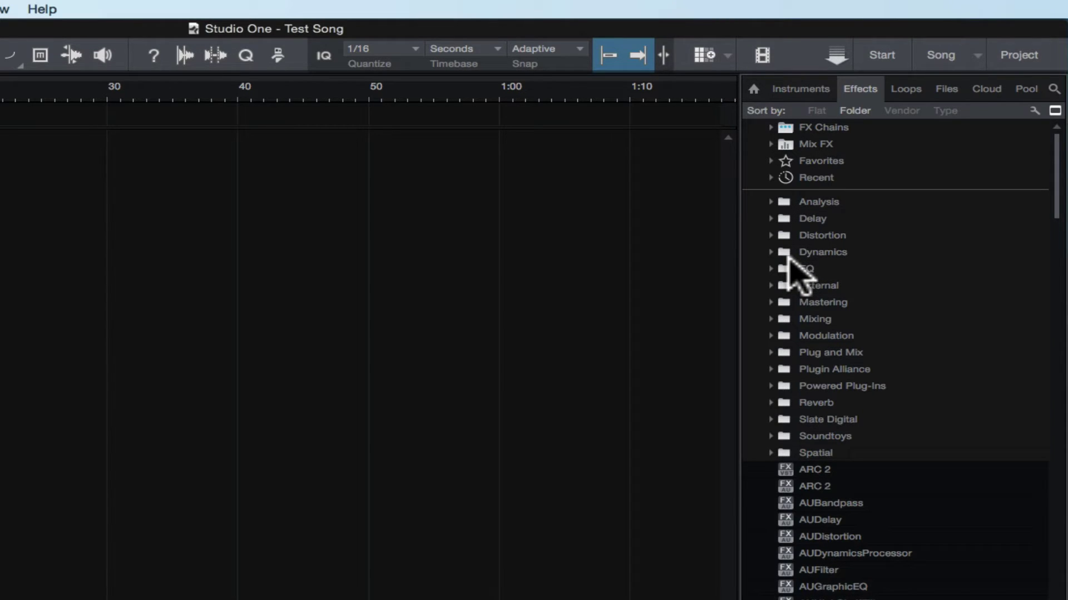
left_click(898, 110)
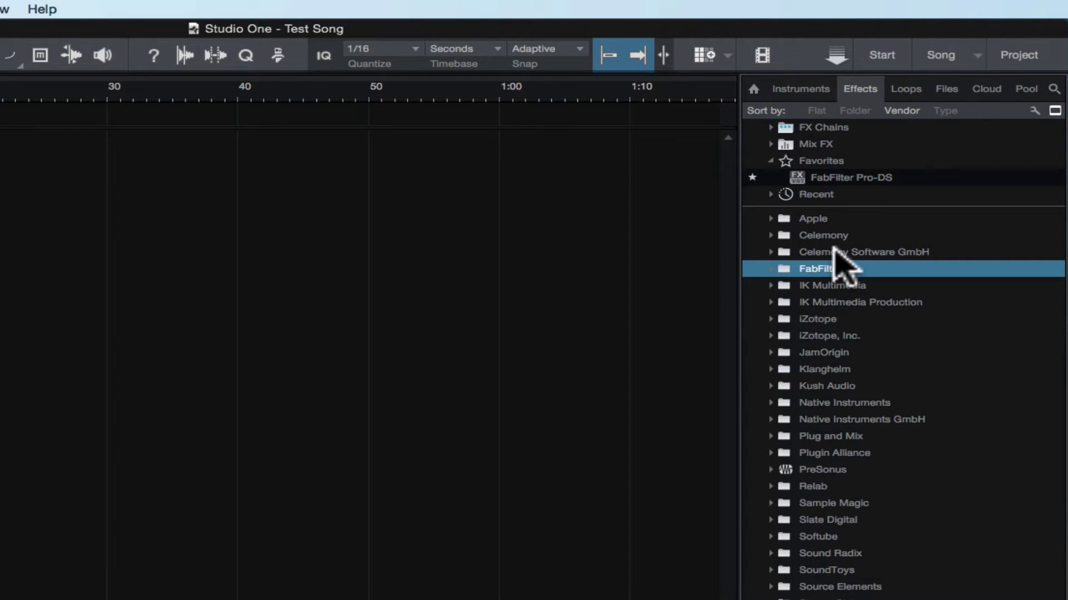
Sort the effects by Type and look inside the VST2, VST3, PreSonus and AudioUnit folders, collapsing each again.
left_click(944, 110)
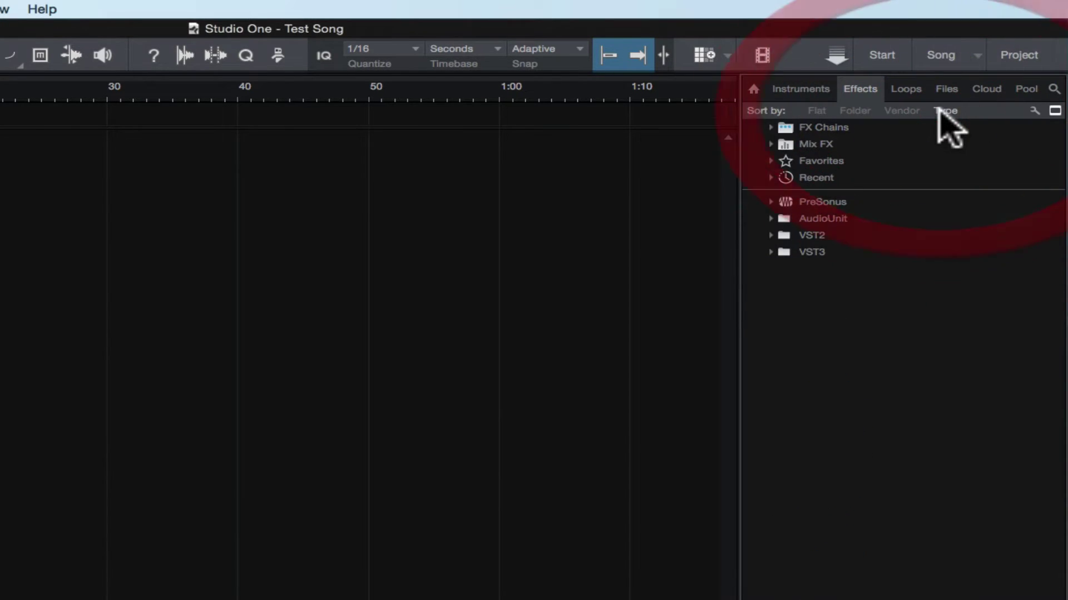
left_click(770, 236)
left_click(770, 235)
left_click(772, 251)
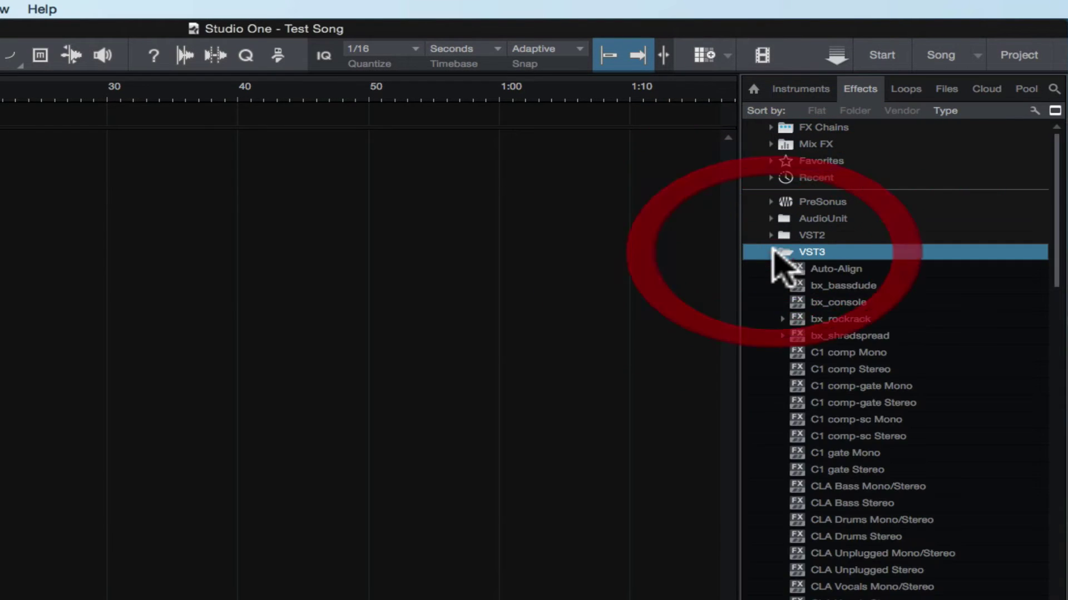
left_click(772, 251)
left_click(770, 202)
left_click(771, 201)
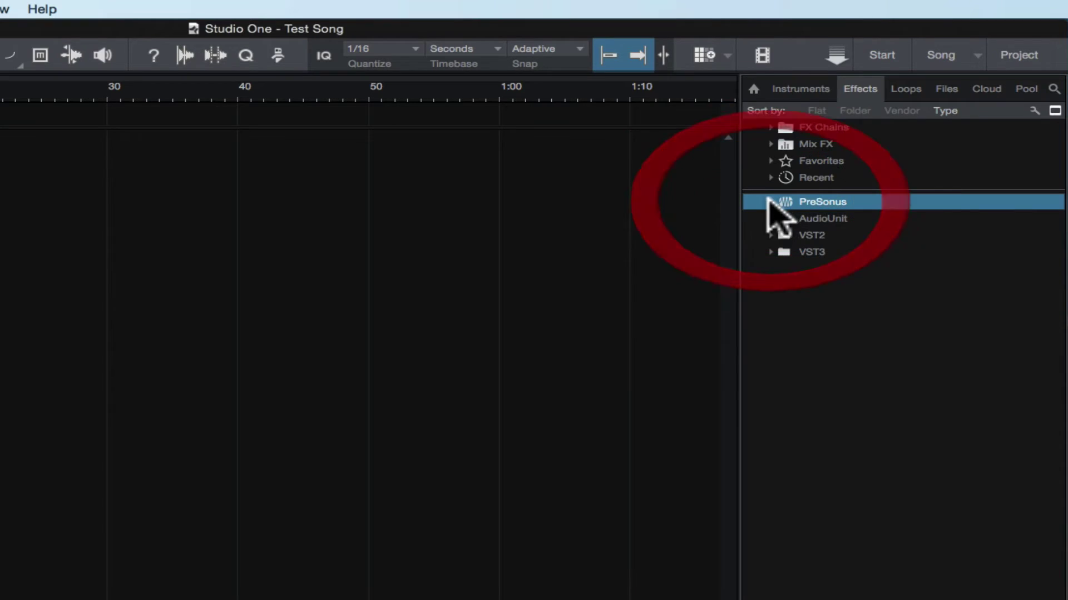
left_click(770, 219)
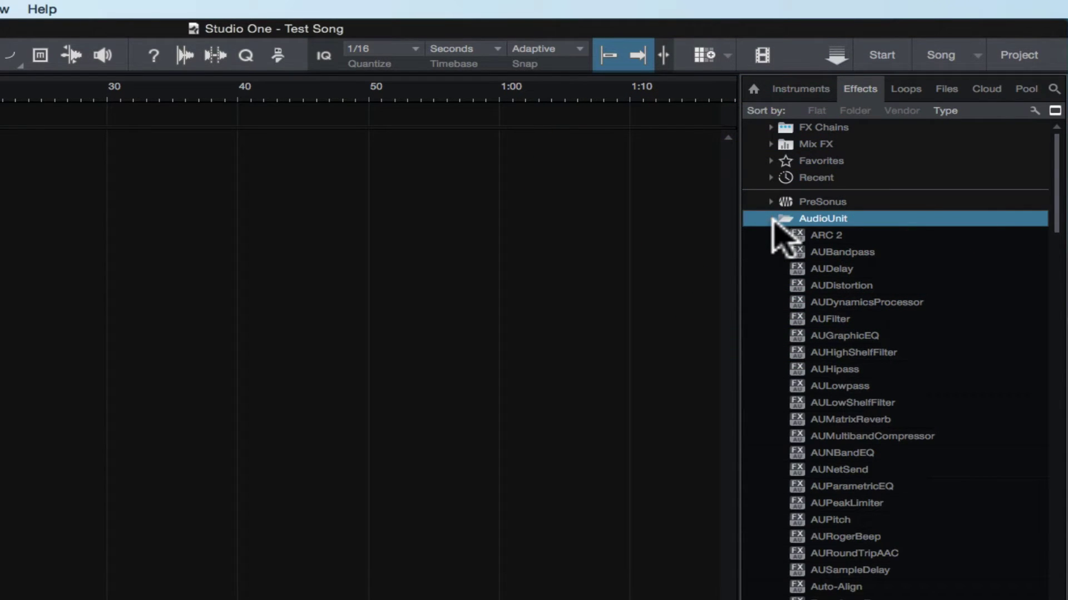
left_click(770, 219)
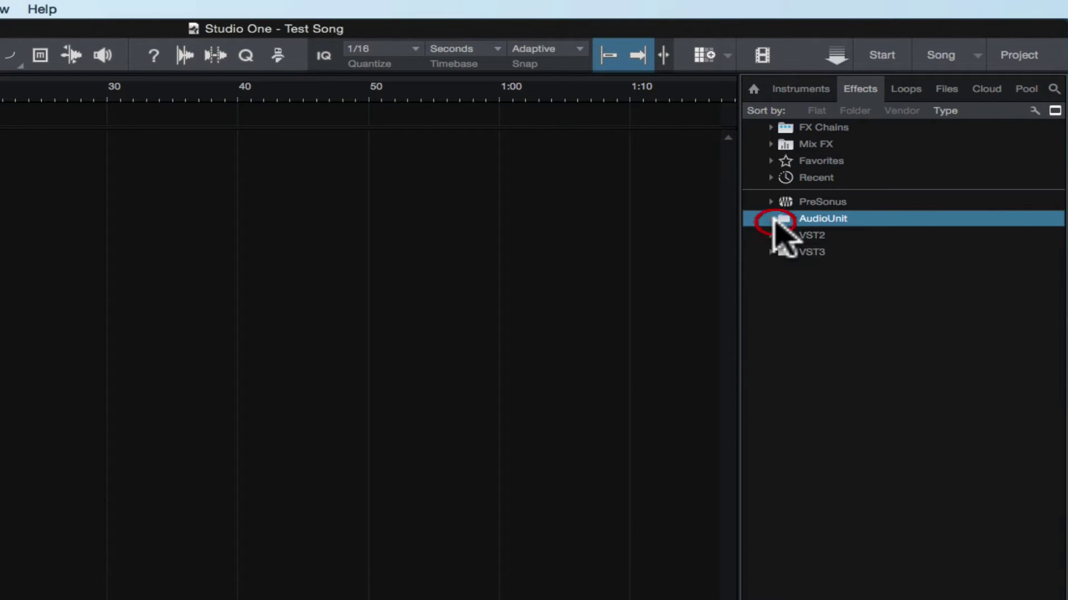
Sort the effects by Vendor and look through the PreSonus folder, collapsing it again.
left_click(901, 111)
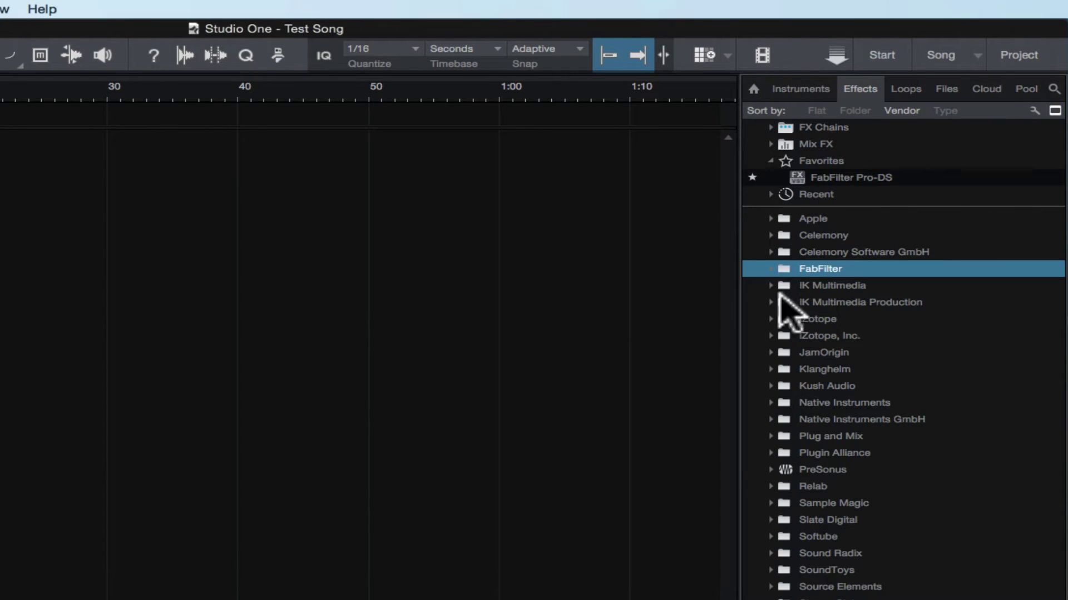
left_click(772, 469)
scroll(803, 473, "down", 5)
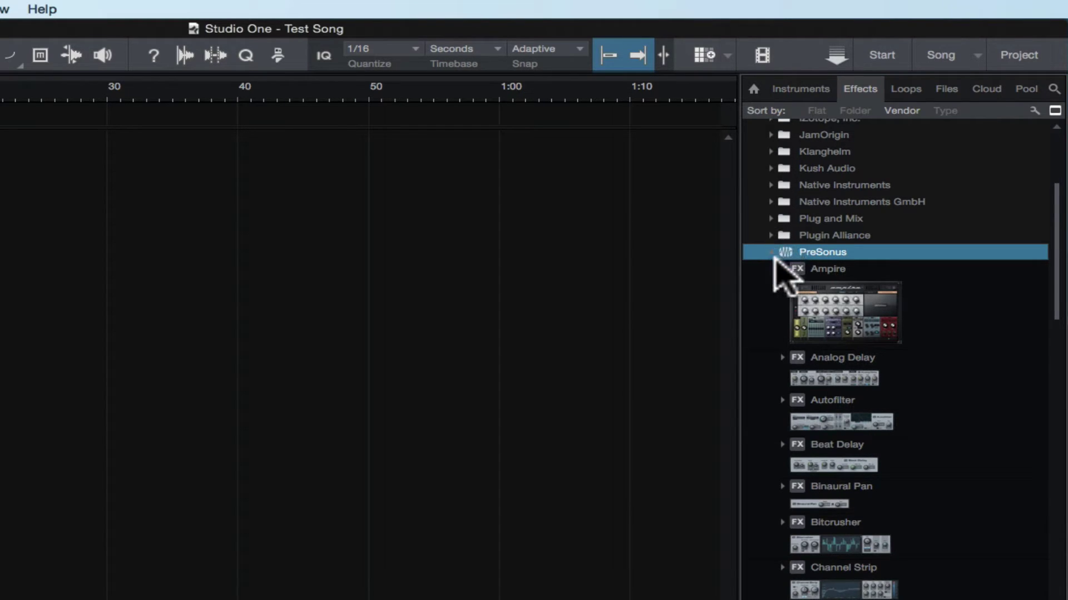
left_click(772, 251)
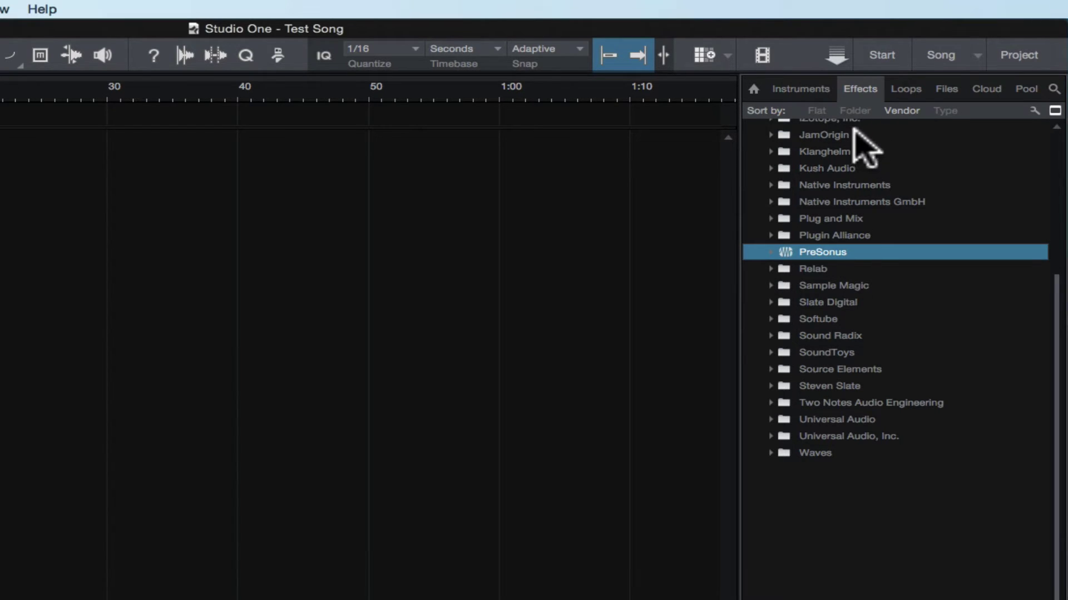
Browse the loop libraries, looking at the acoustic bass loops in the Blues folder and collapsing the folders again.
left_click(907, 90)
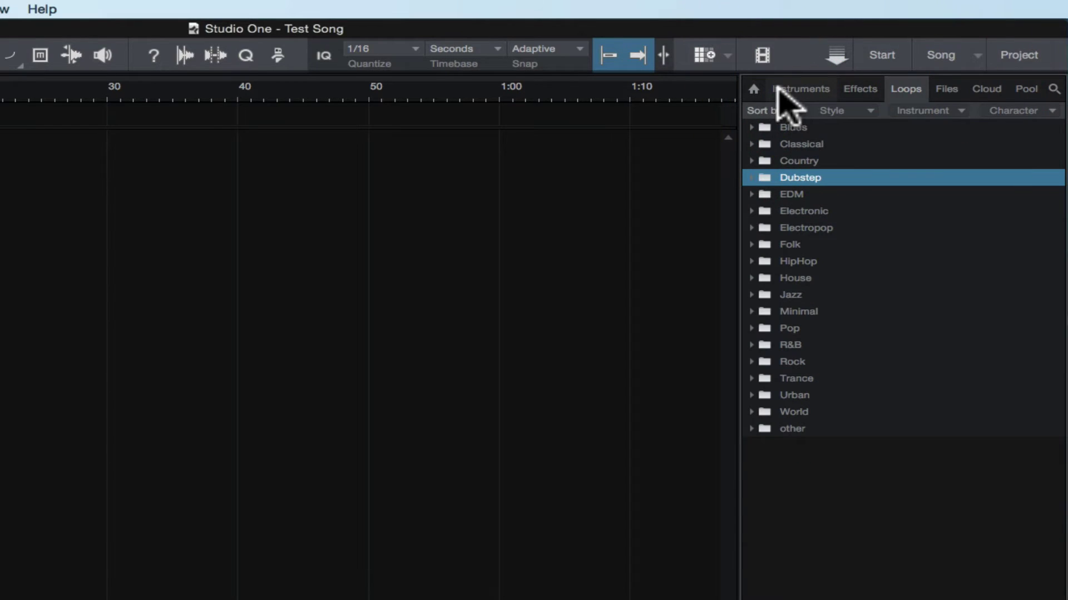
left_click(753, 90)
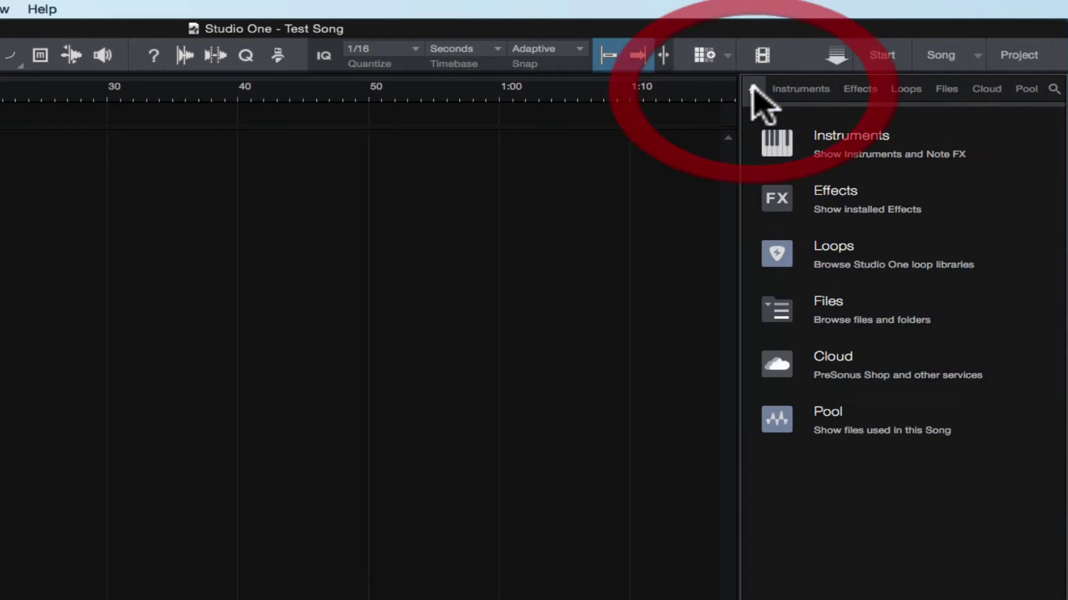
left_click(838, 257)
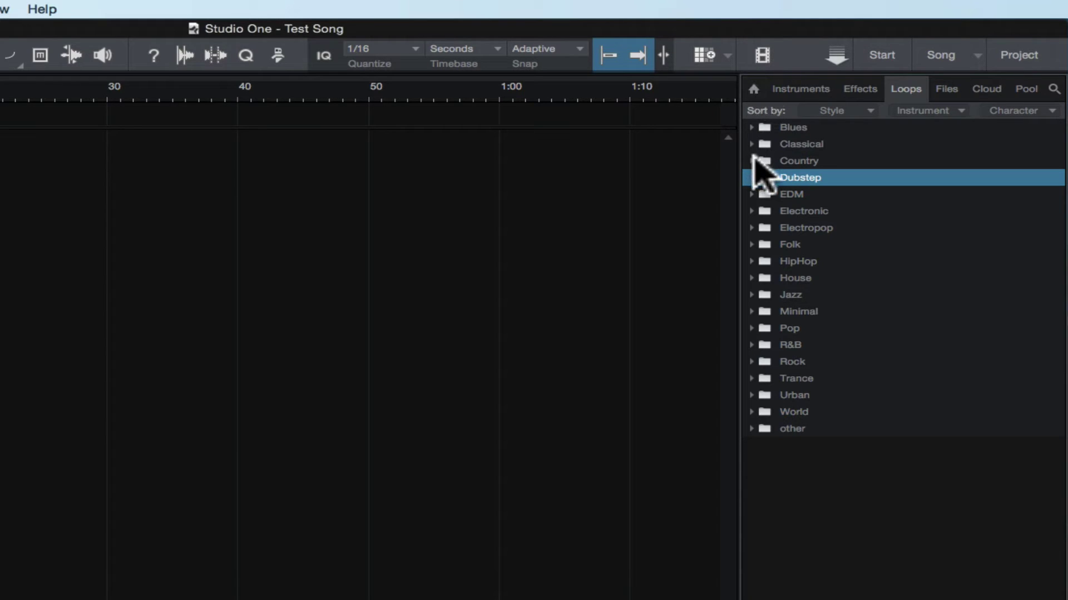
left_click(751, 128)
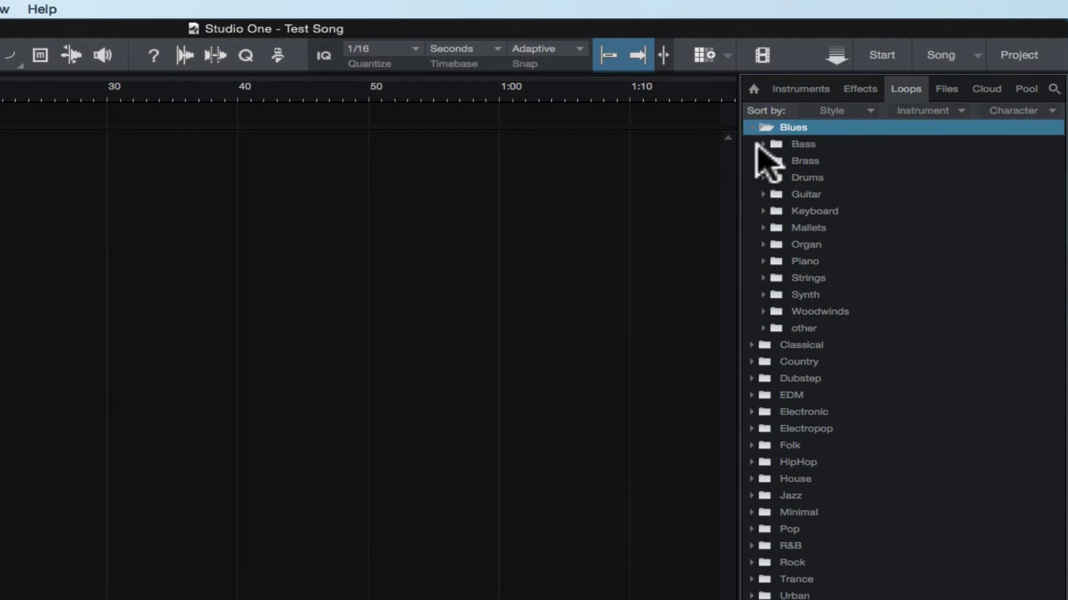
left_click(762, 144)
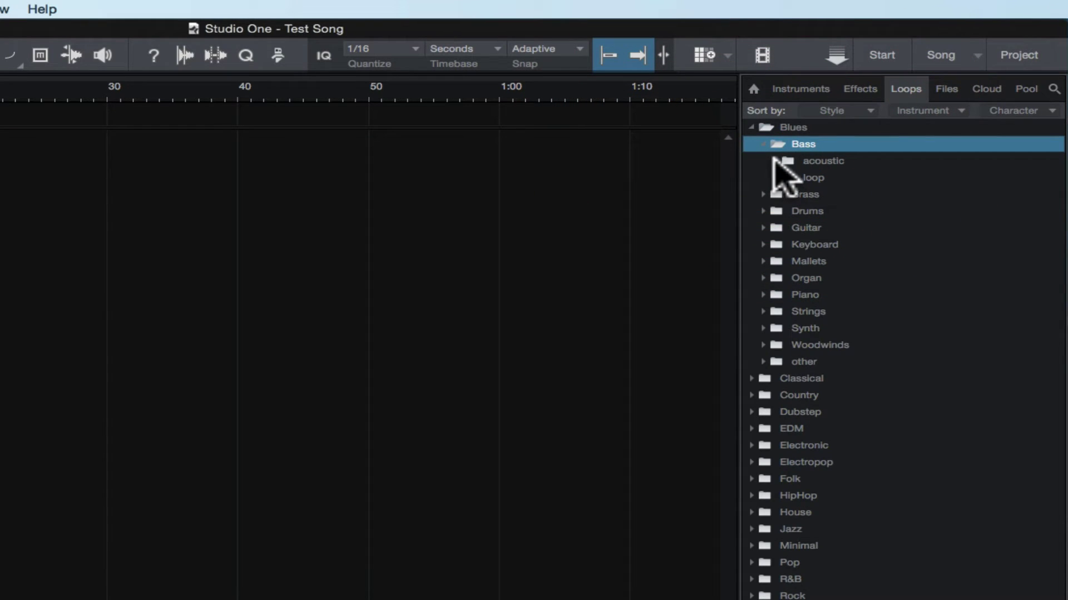
left_click(775, 161)
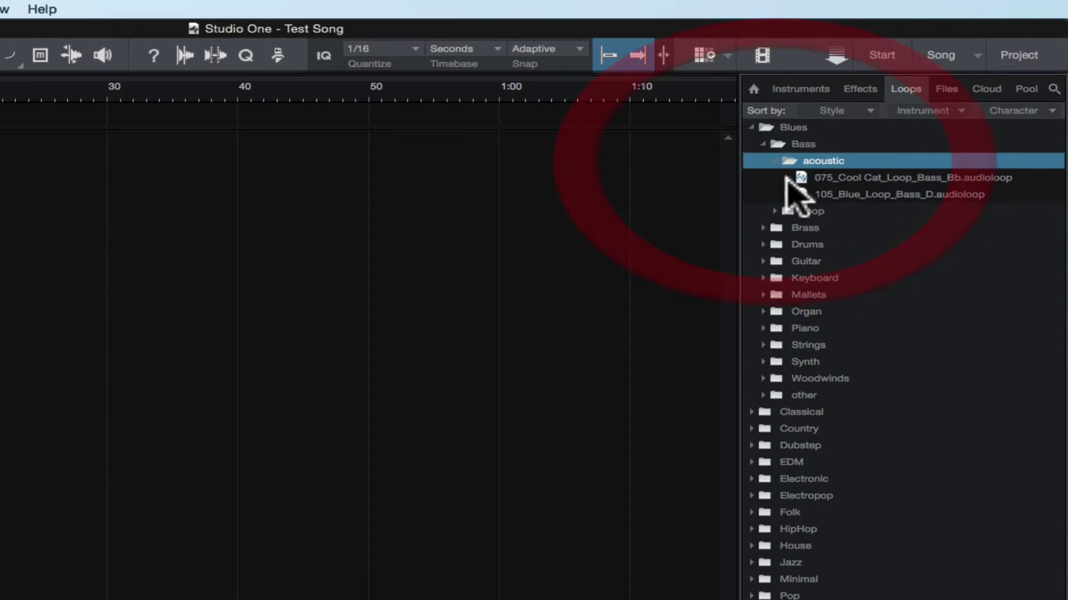
left_click(763, 144)
left_click(754, 127)
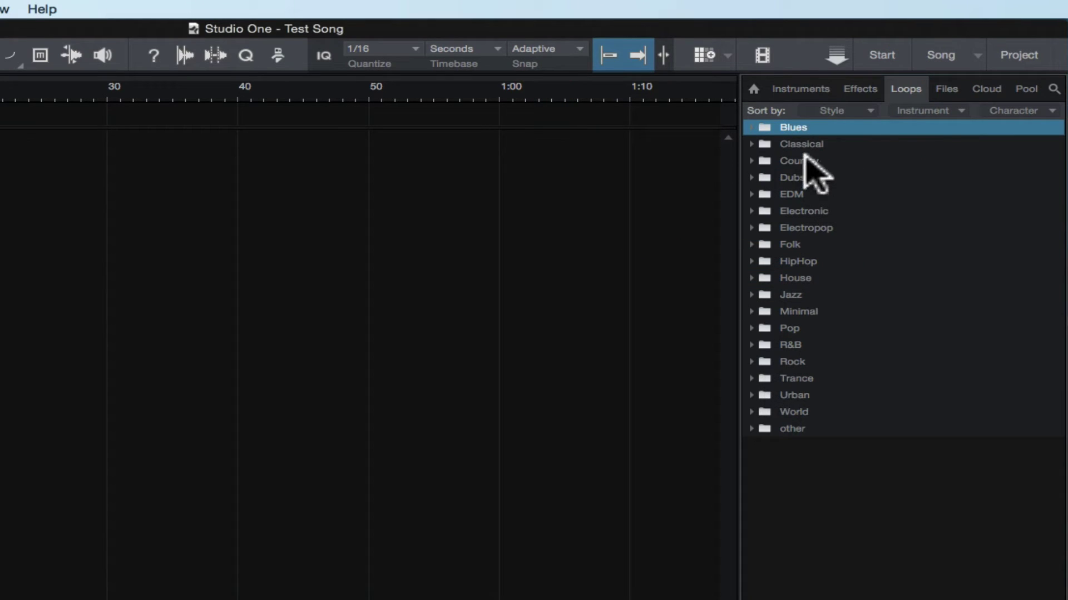
Show the file locations in the Browser, collapsing Volumes and expanding the Desktop folder.
left_click(946, 89)
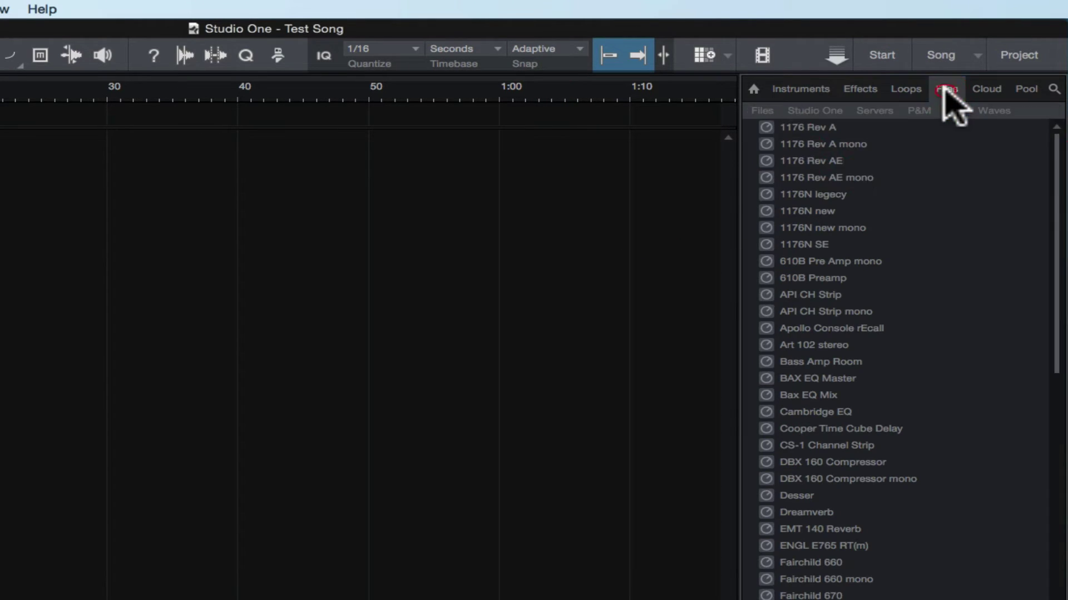
left_click(762, 110)
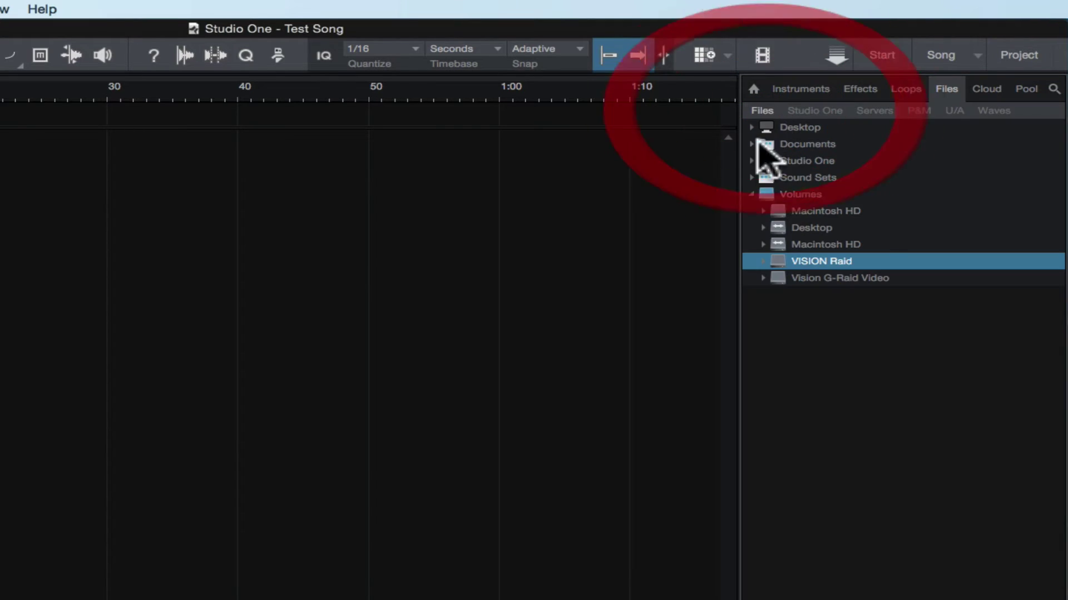
left_click(752, 194)
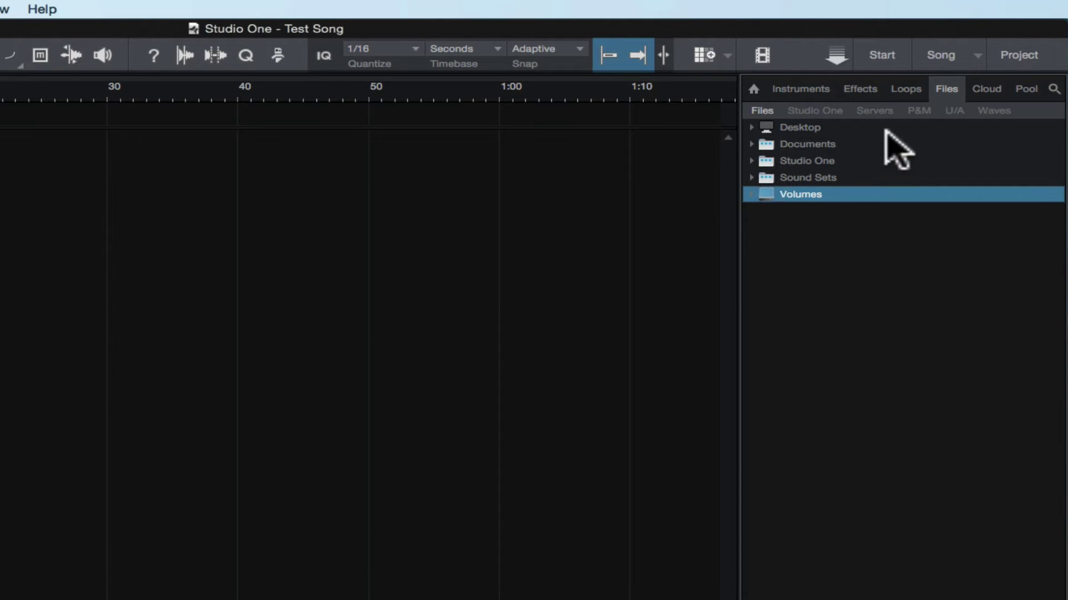
left_click(752, 127)
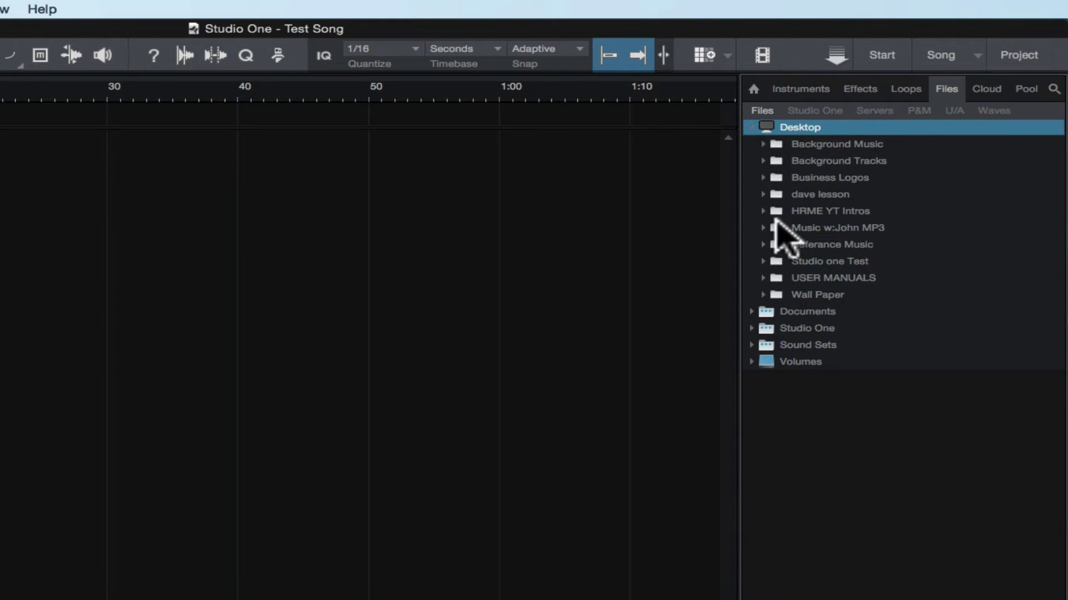
Collapse the Desktop folder and look inside the VISION Raid and Vision G-Raid Video drives under Volumes, collapsing everything again.
left_click(754, 127)
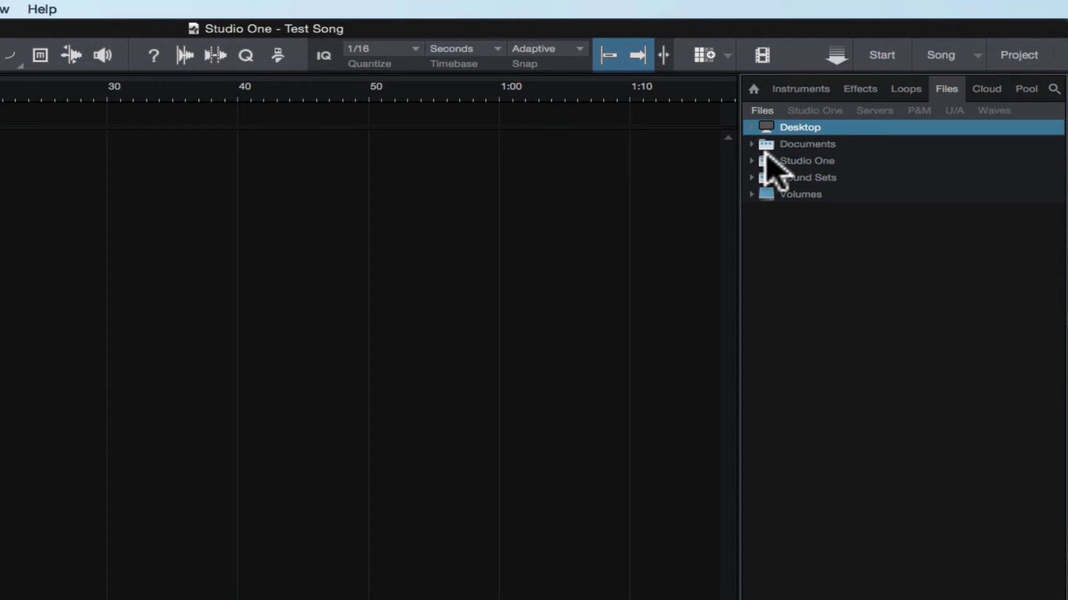
left_click(749, 194)
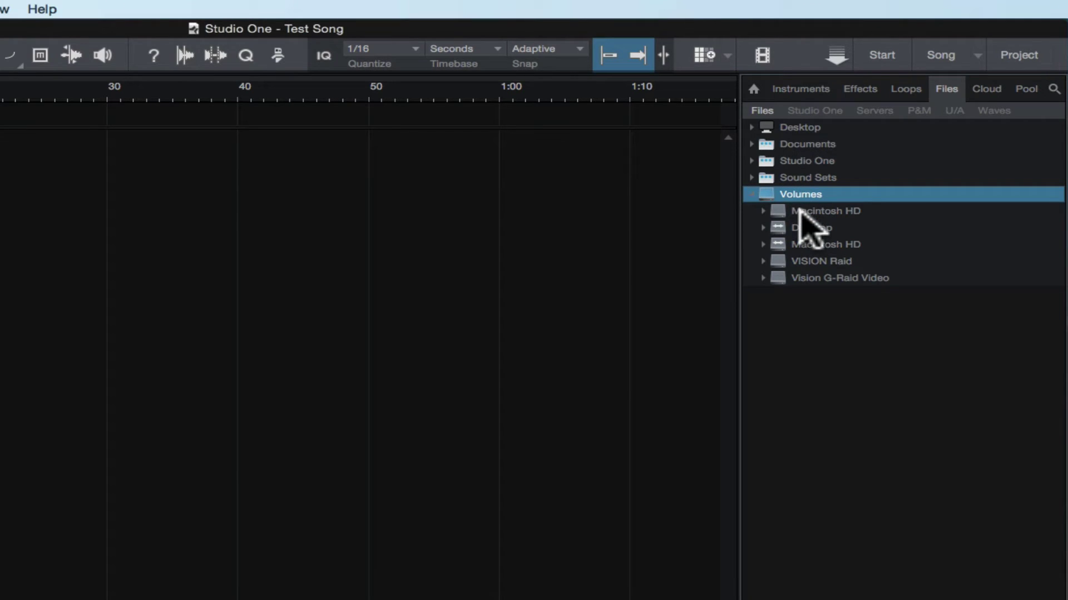
left_click(763, 261)
left_click(763, 261)
left_click(763, 278)
left_click(763, 277)
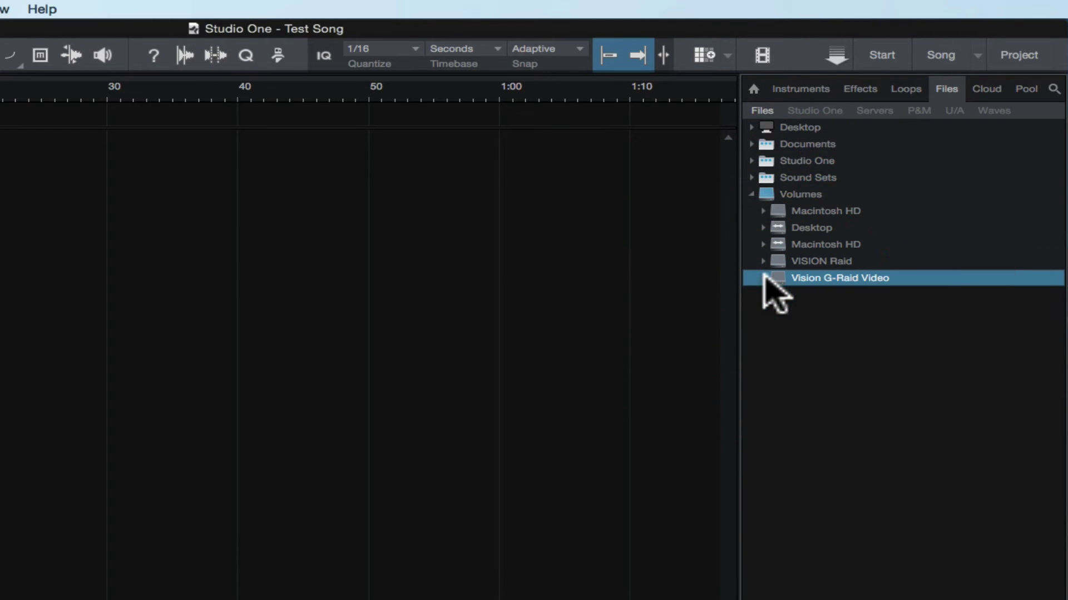
left_click(752, 194)
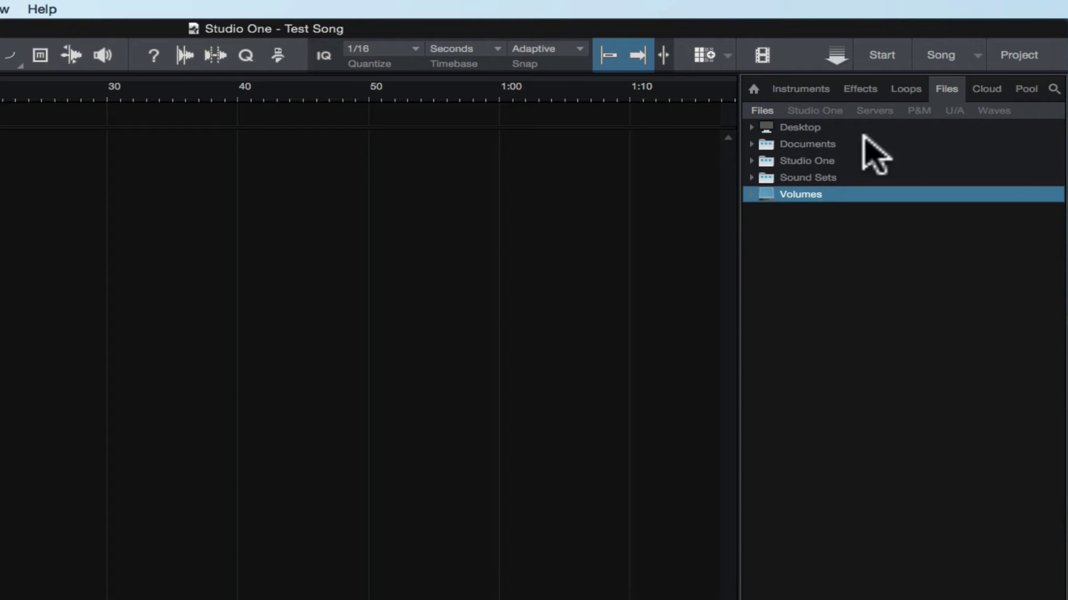
Show the Browser's Cloud section and view the E-Instruments eBass - Classic Finger sampler instrument in the PreSonus Shop, collapsing Sampler Instruments again.
left_click(981, 92)
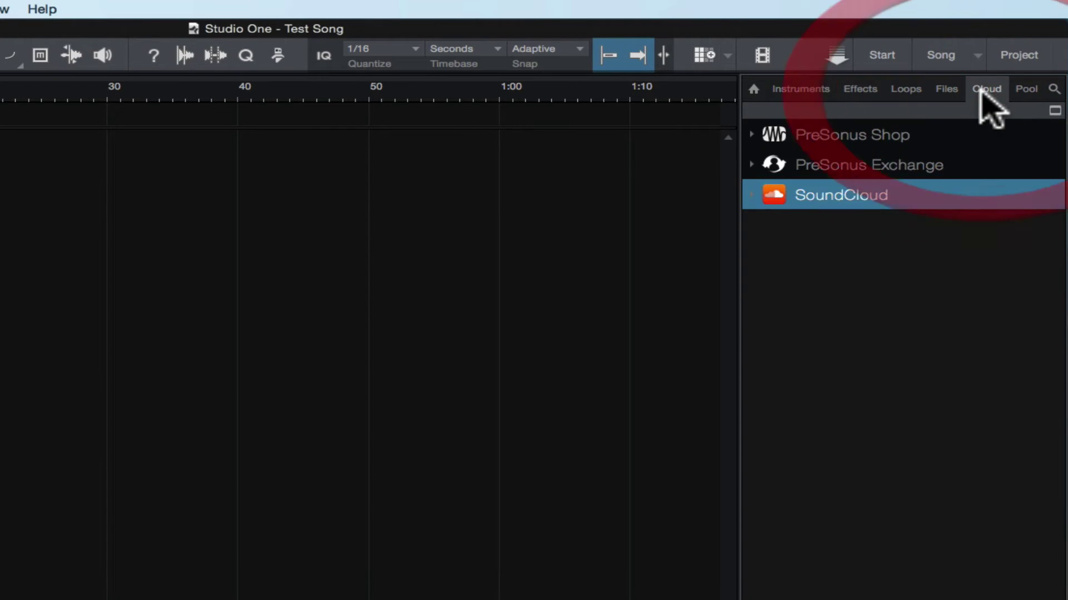
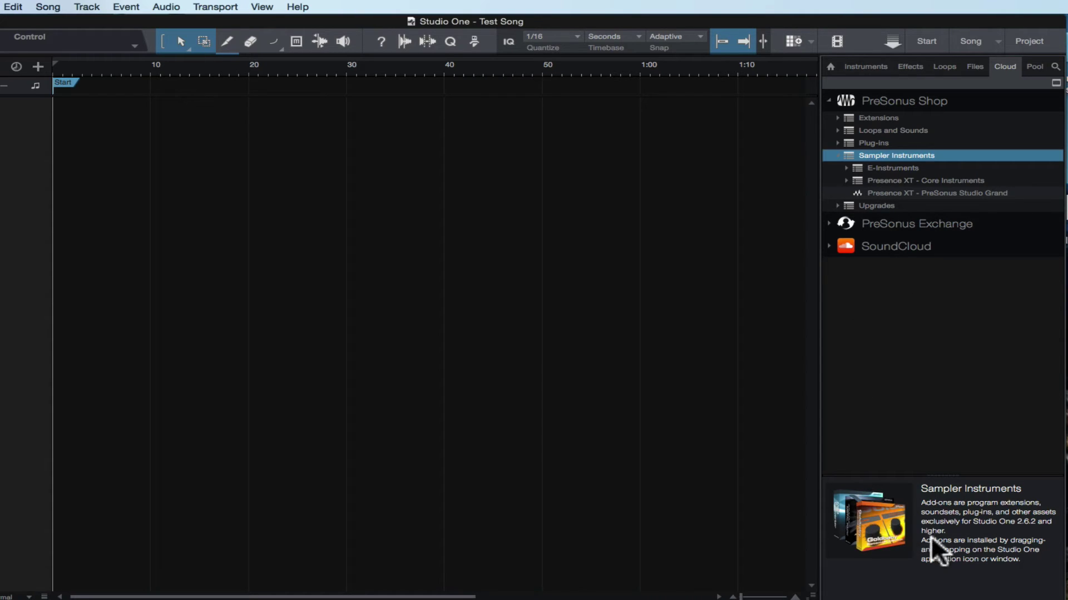
double_click(847, 168)
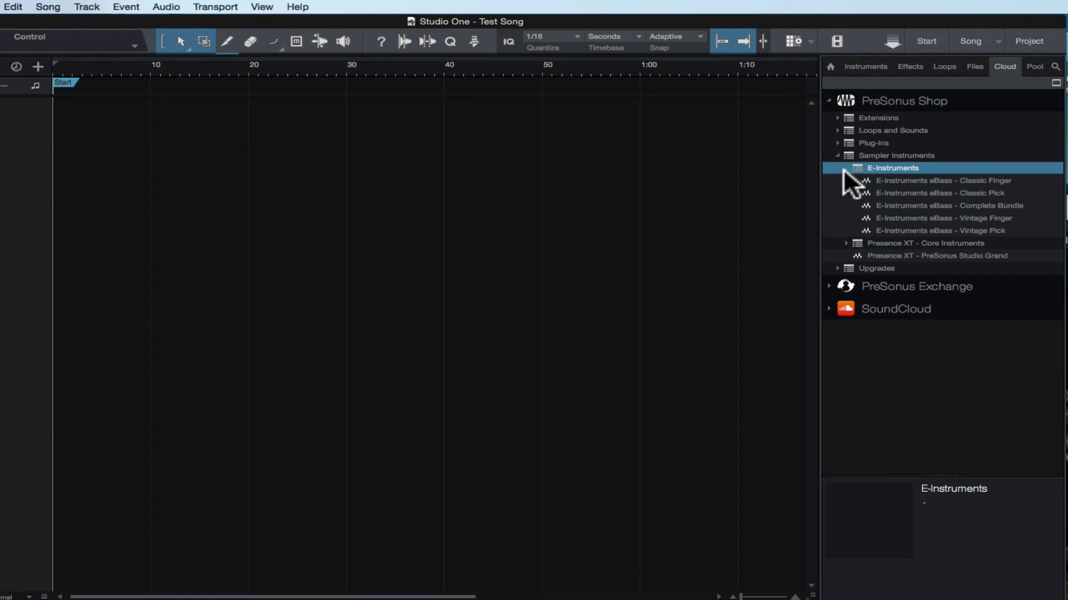
left_click(902, 181)
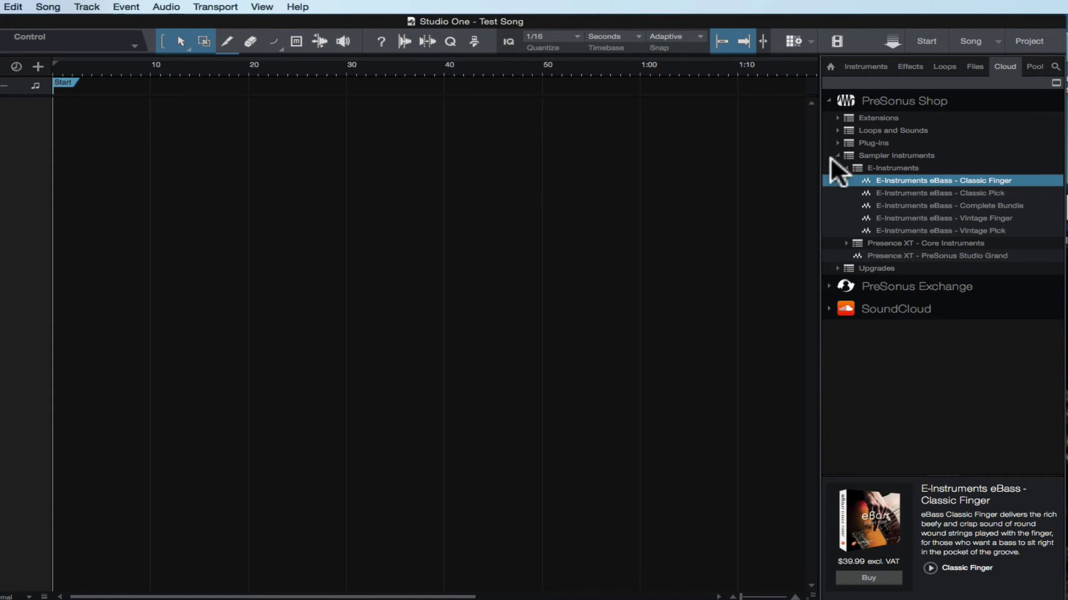
left_click(846, 168)
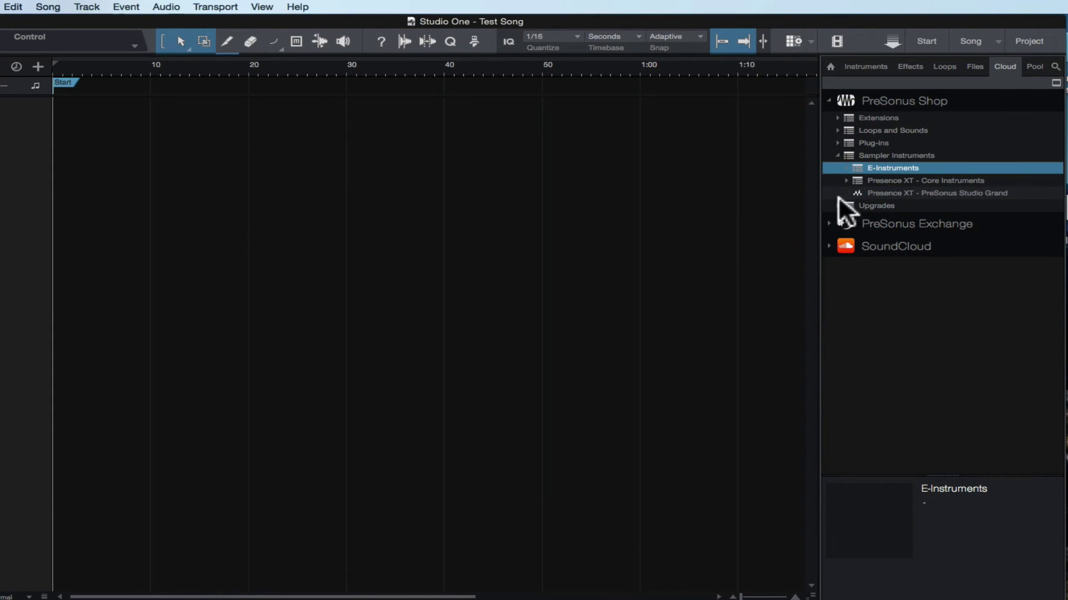
left_click(838, 156)
Look through the PreSonus Shop's Upgrades and its Channel Strip Collection plug-in, then collapse the shop.
left_click(838, 168)
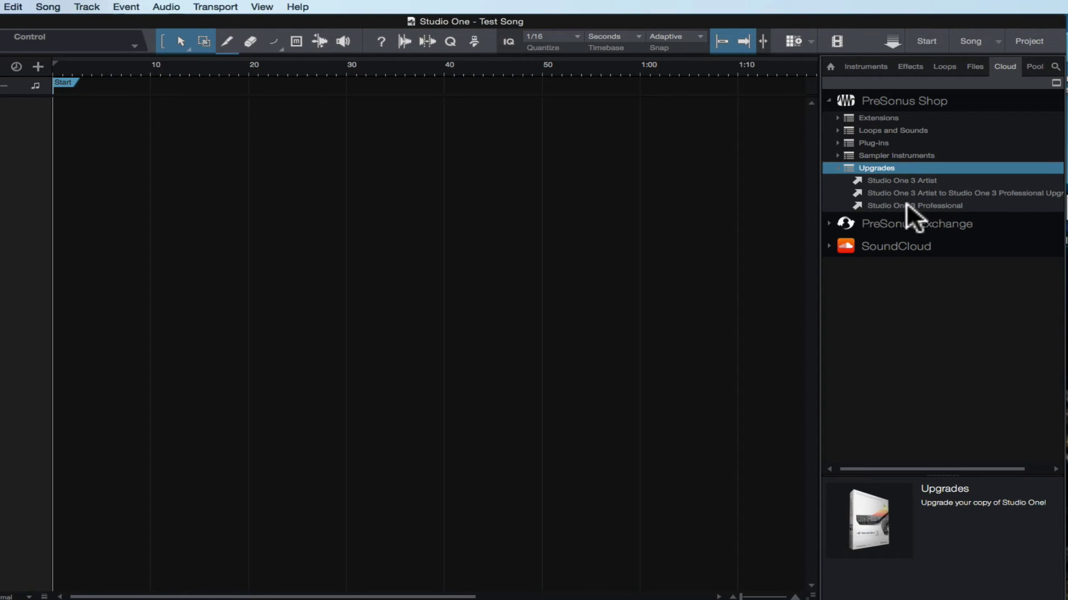
left_click(838, 168)
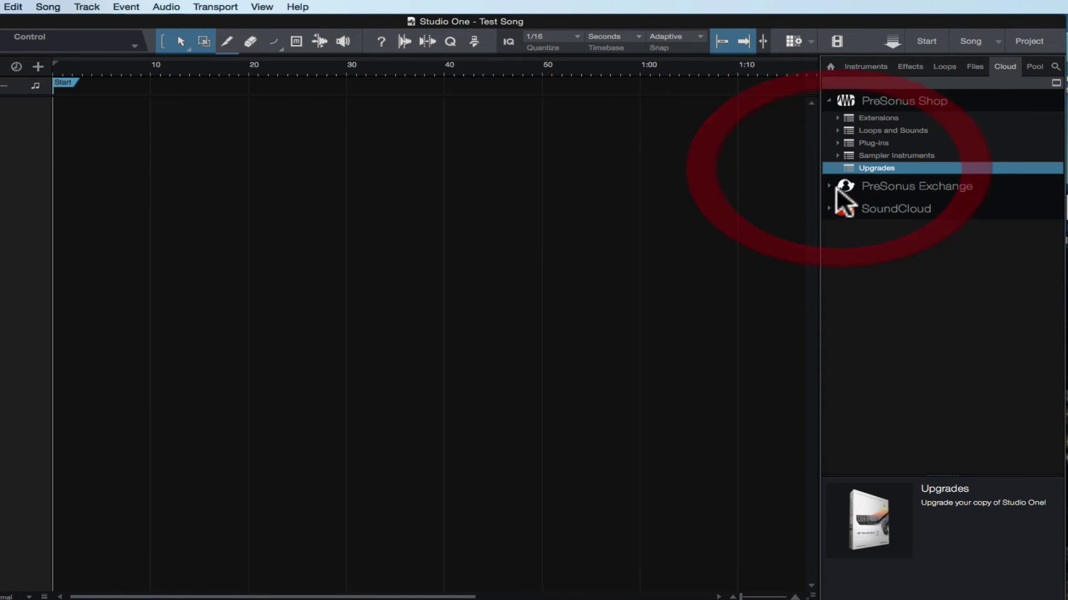
left_click(836, 142)
left_click(837, 144)
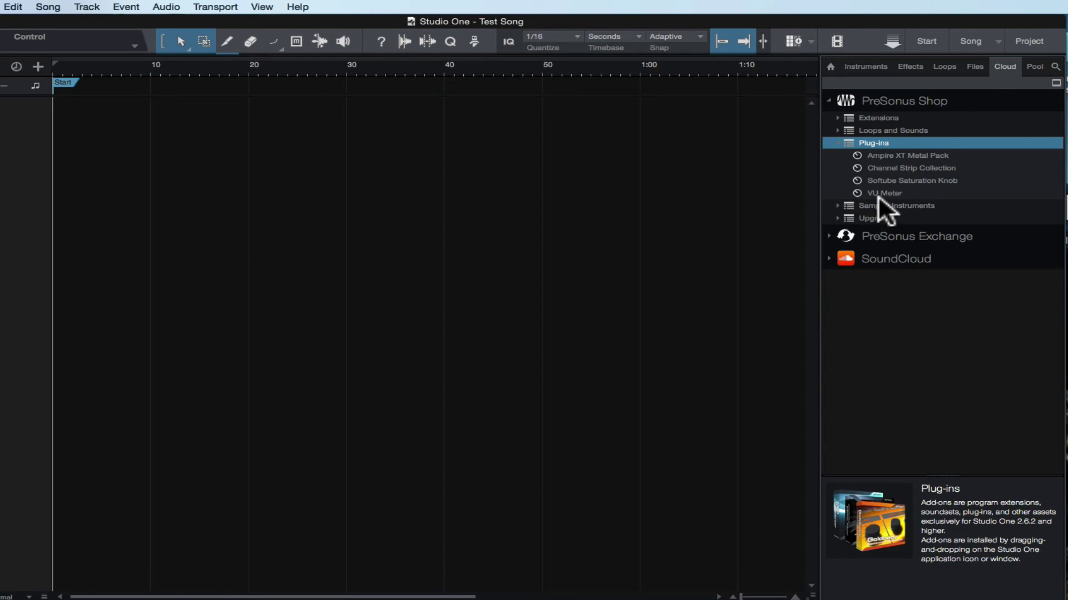
left_click(881, 168)
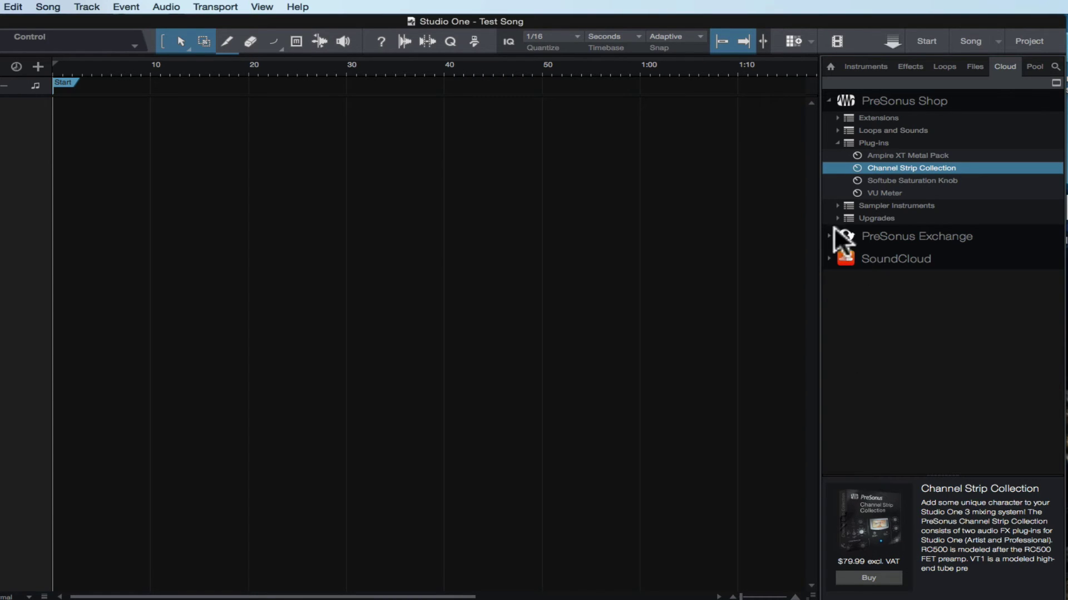
left_click(838, 143)
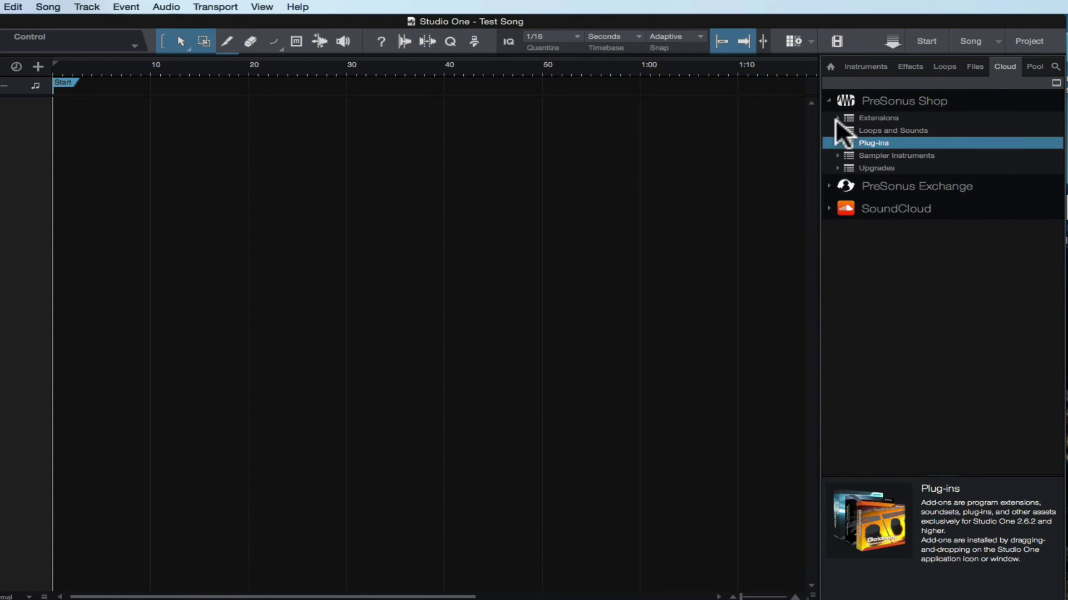
left_click(830, 101)
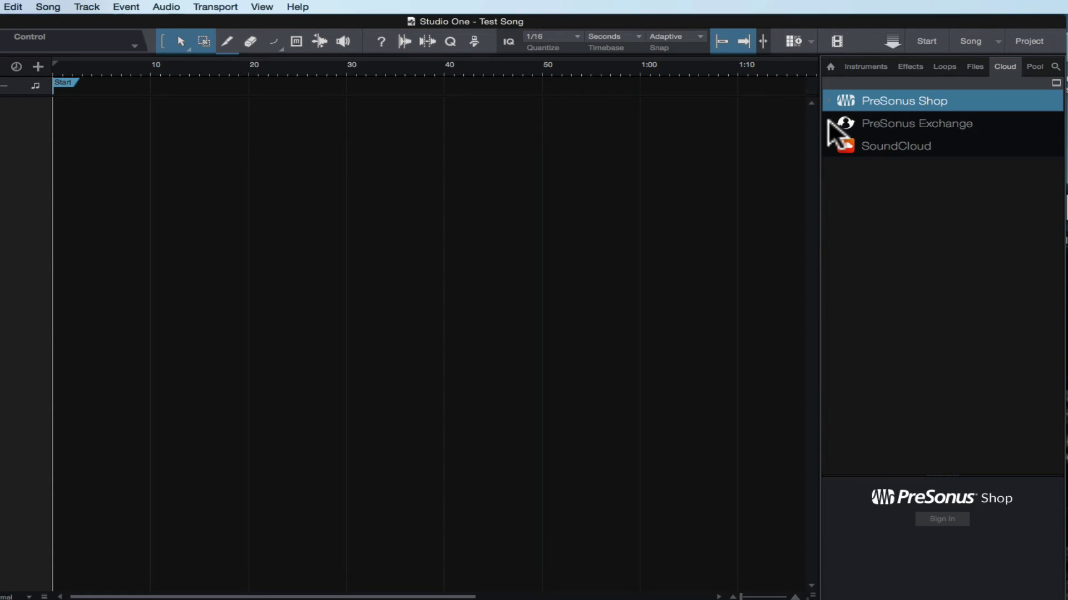
Sign in to PreSonus Exchange and look inside its FX Chains and Grooves folders, collapsing both again.
left_click(829, 124)
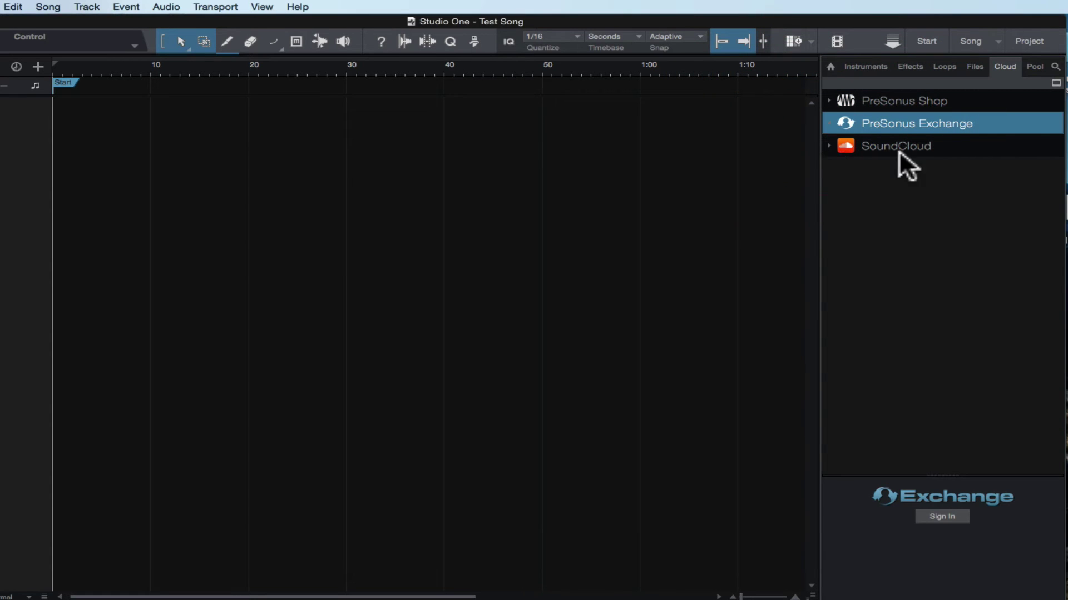
left_click(941, 518)
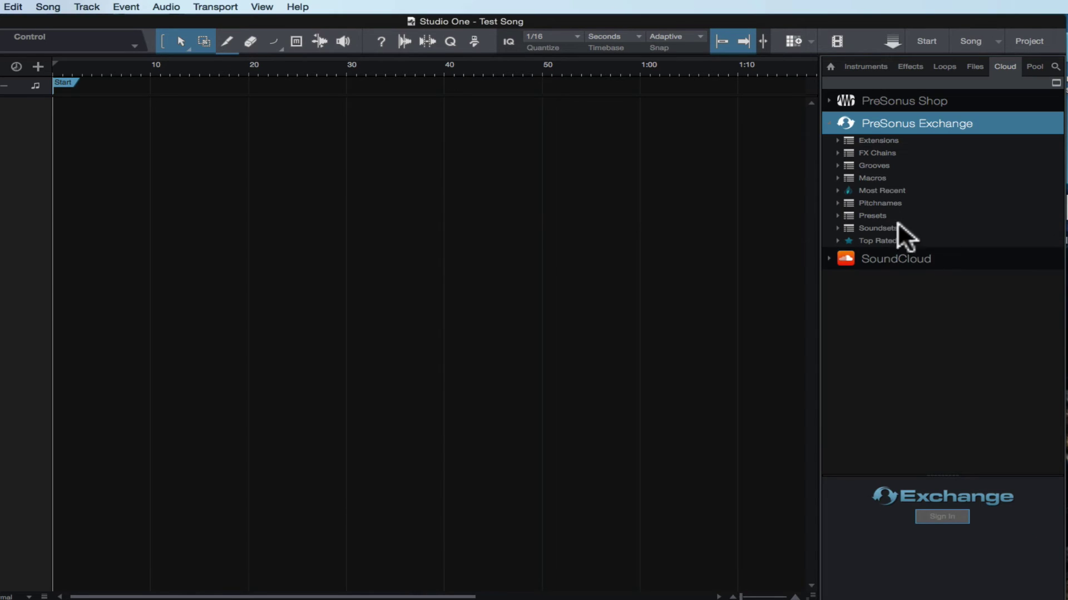
left_click(840, 154)
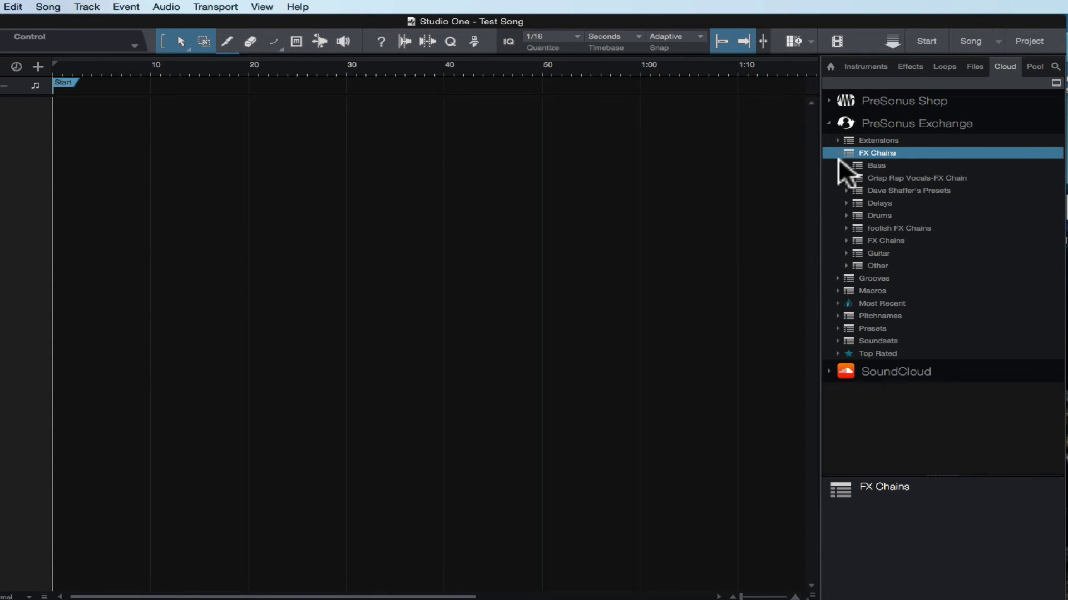
left_click(837, 156)
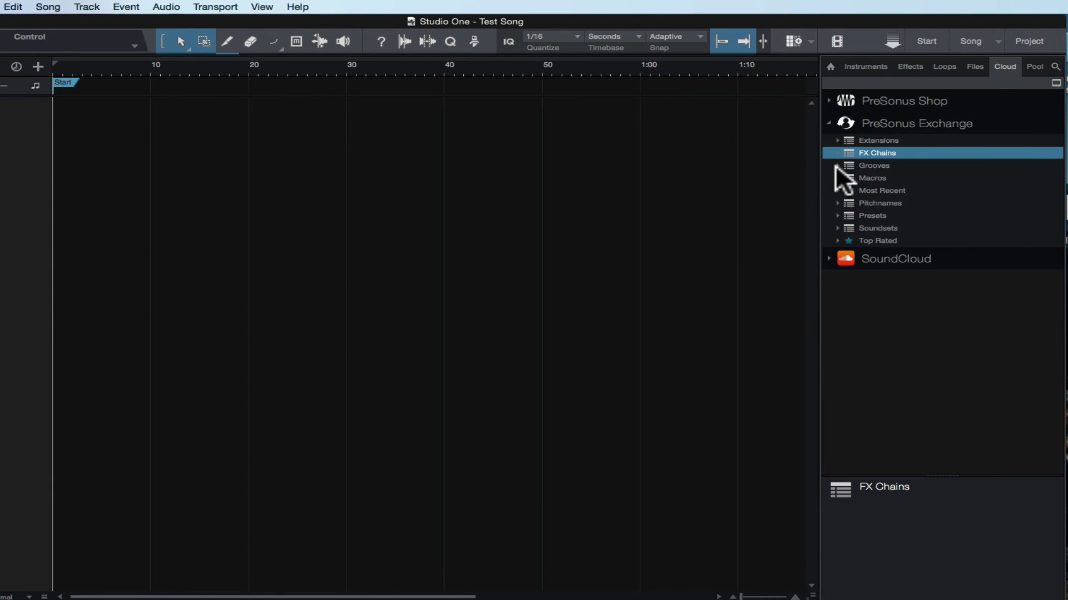
left_click(836, 165)
left_click(836, 164)
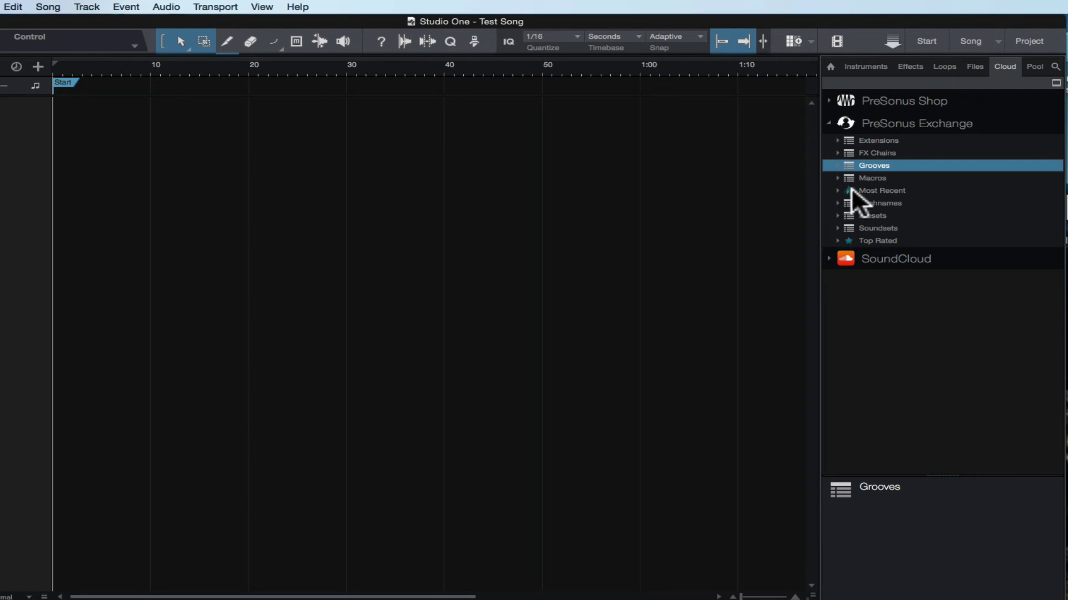
View the details of the Rock Bass chain in the Exchange's Bass FX chains, then collapse PreSonus Exchange.
left_click(836, 154)
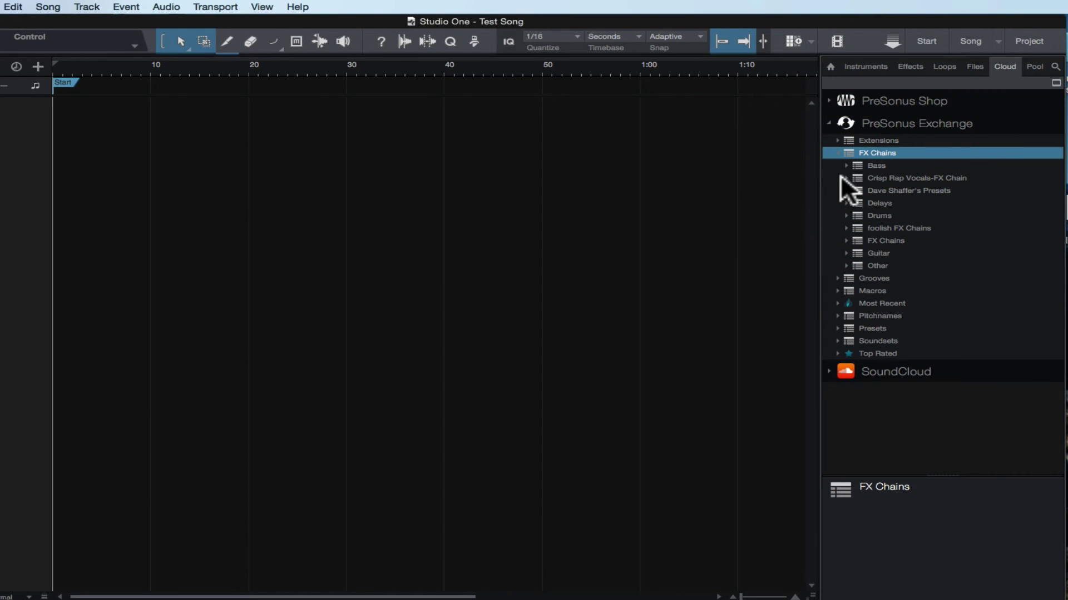
left_click(846, 166)
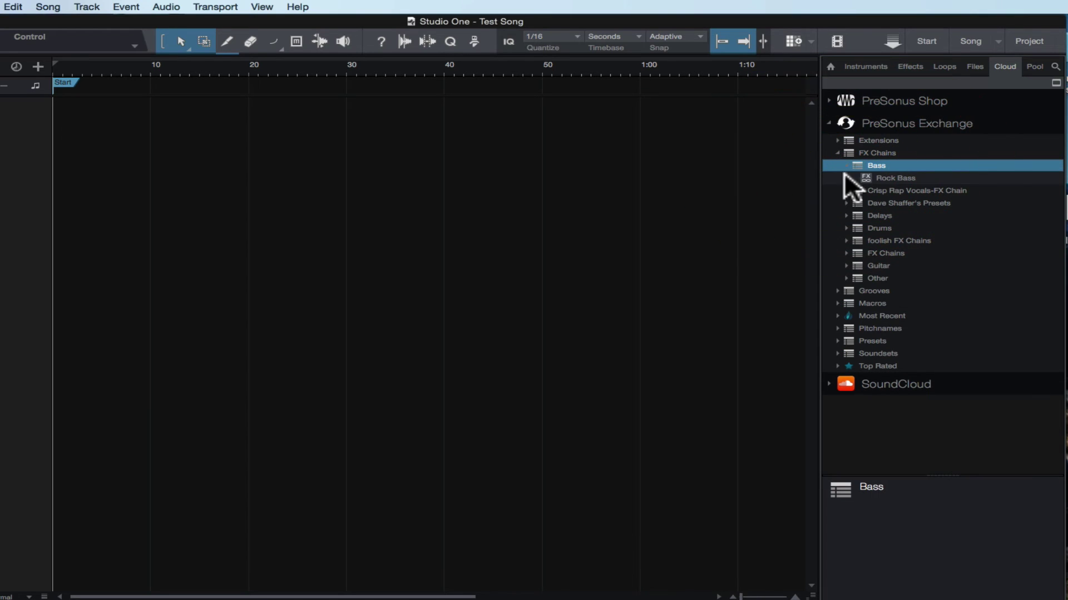
left_click(874, 178)
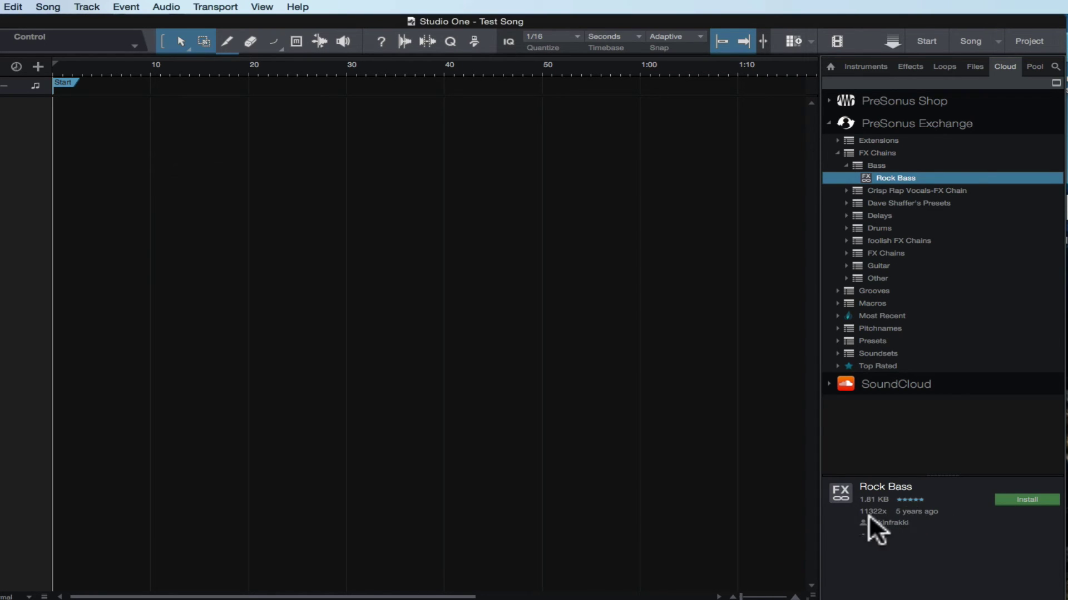
left_click(846, 164)
left_click(837, 153)
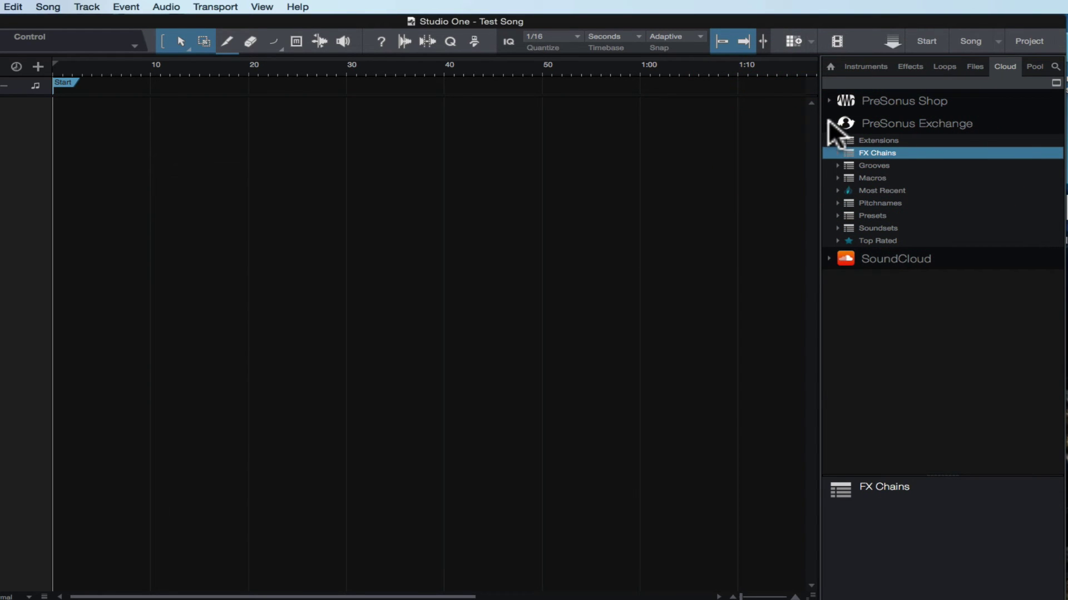
left_click(828, 122)
Expand SoundCloud in the Browser, view the SoundCloud profile on the Start page, and return to the song.
left_click(828, 146)
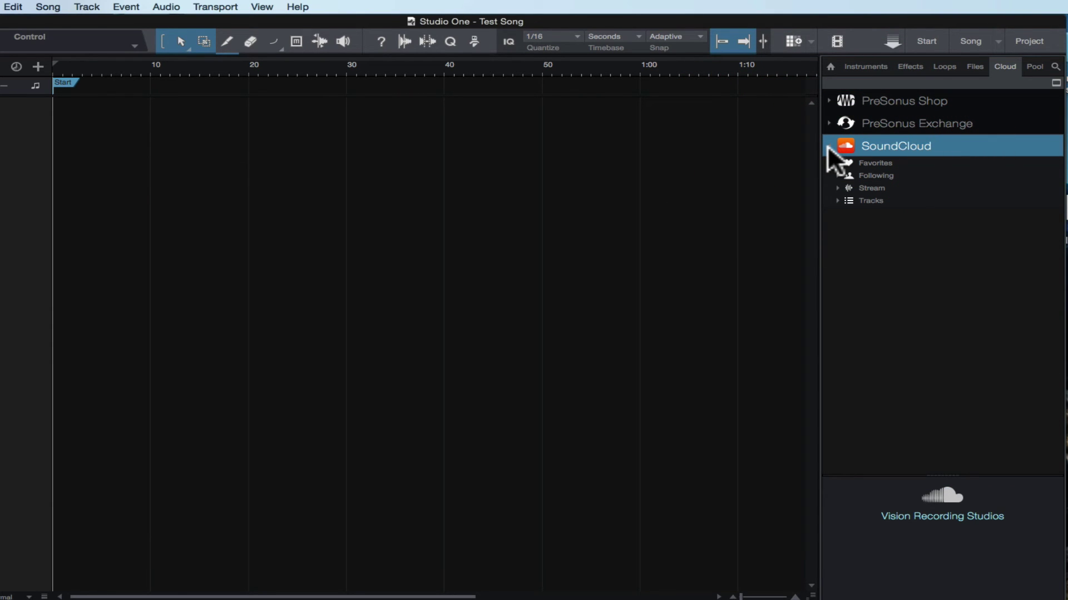
left_click(927, 44)
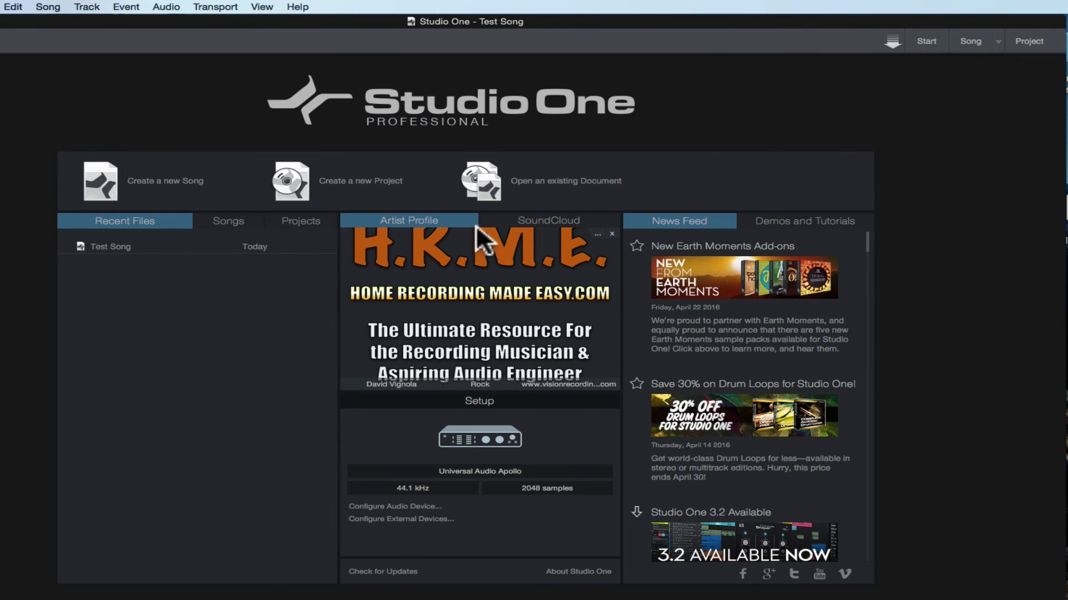
left_click(589, 223)
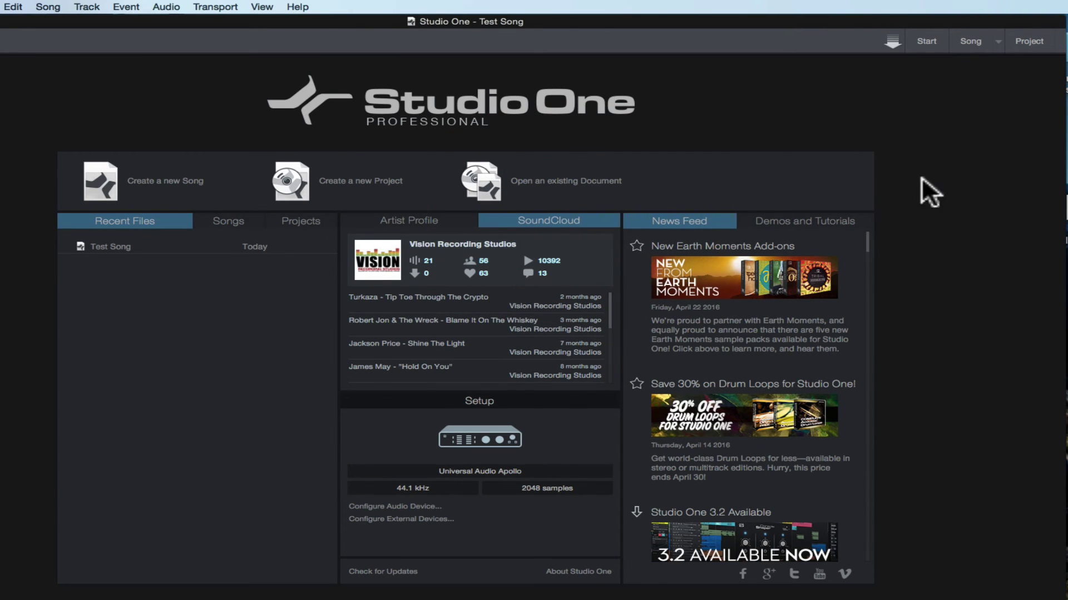
left_click(969, 43)
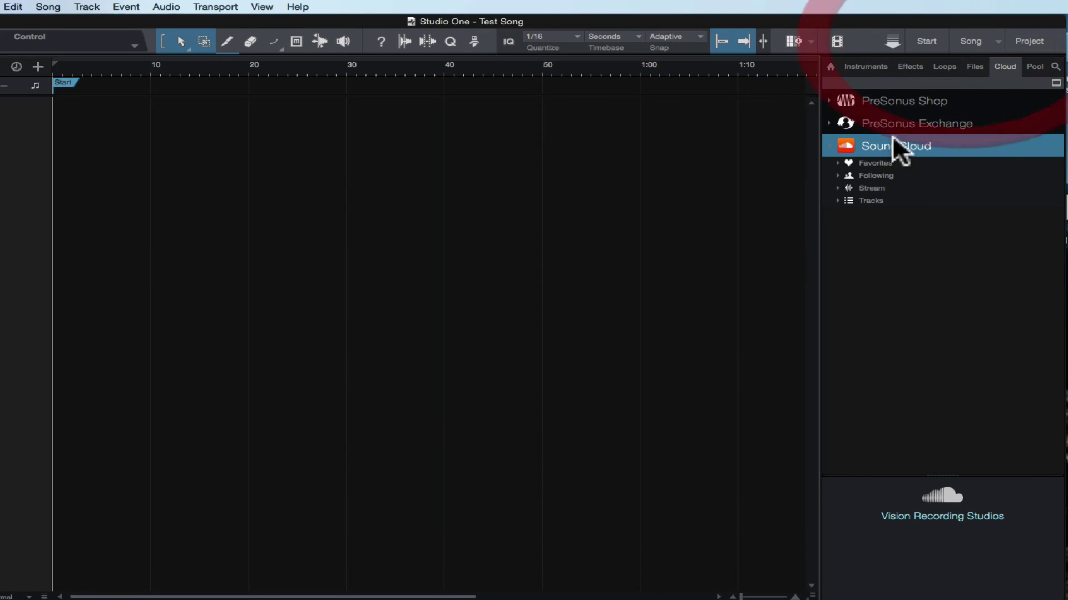
Browse SoundCloud's Favorites, Following and Stream folders and select the track Counting Crows "Mr Jones LIVE" in the stream.
left_click(841, 165)
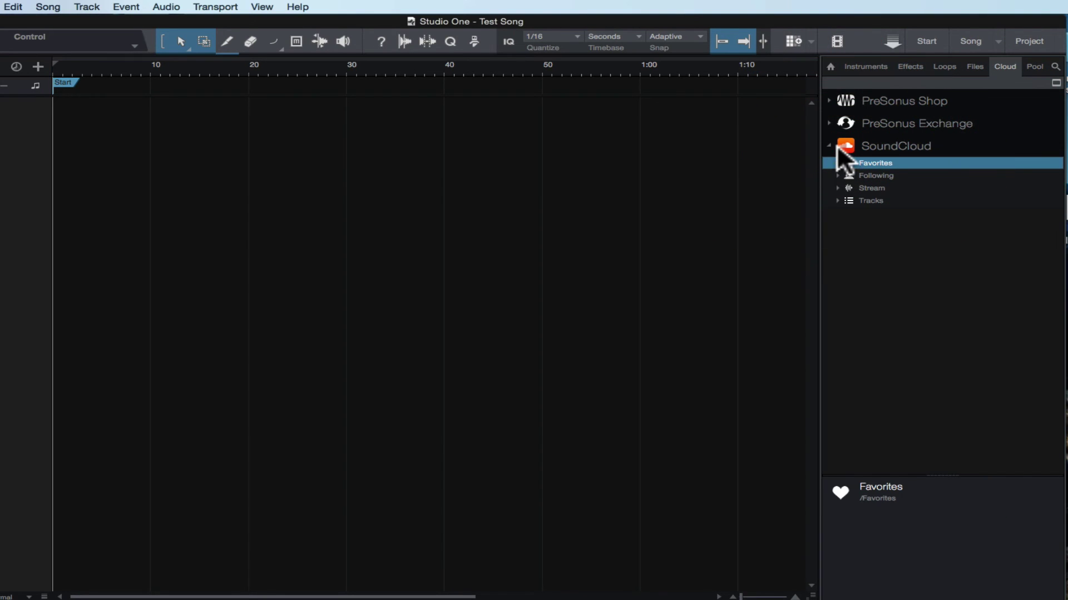
left_click(830, 147)
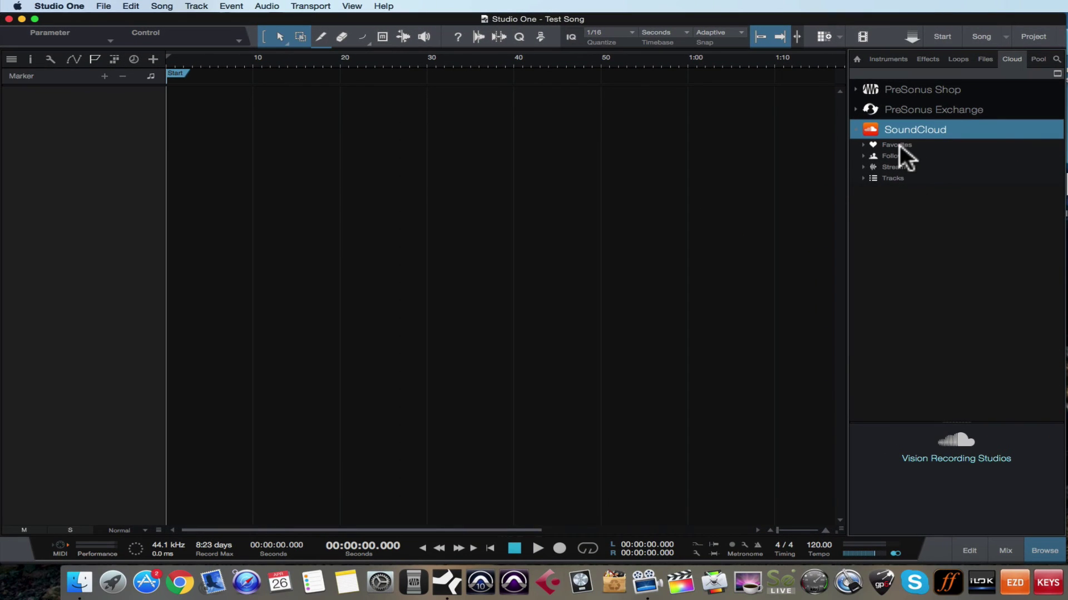
left_click(890, 145)
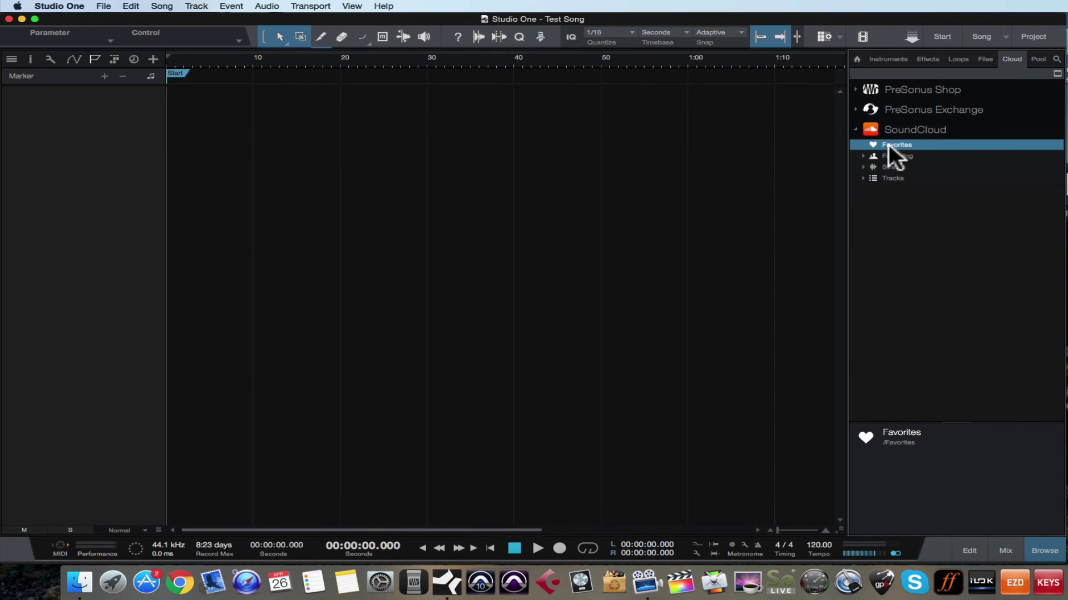
left_click(880, 155)
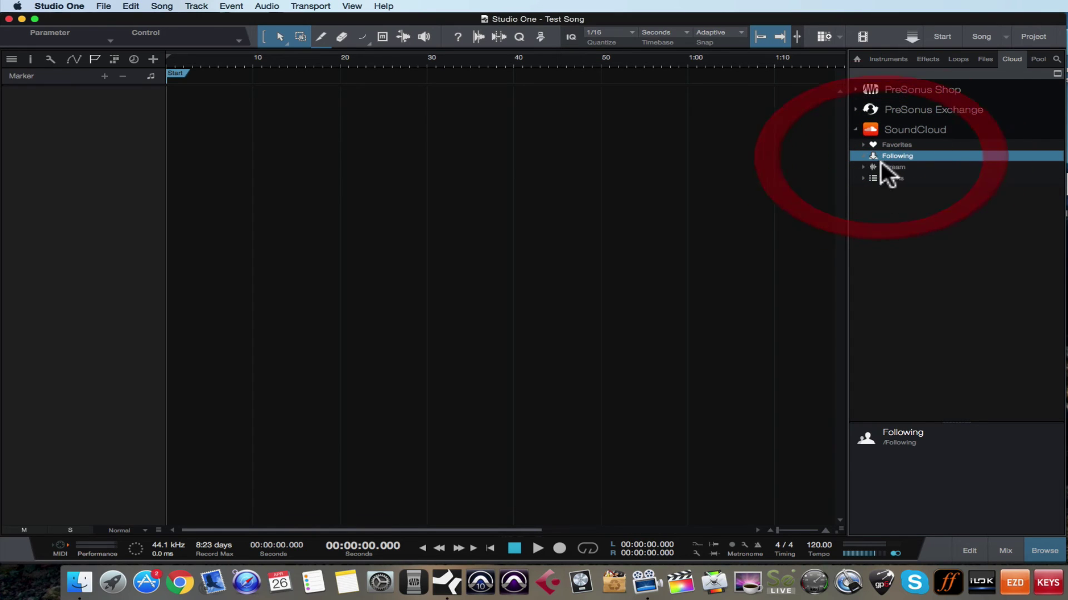
left_click(889, 166)
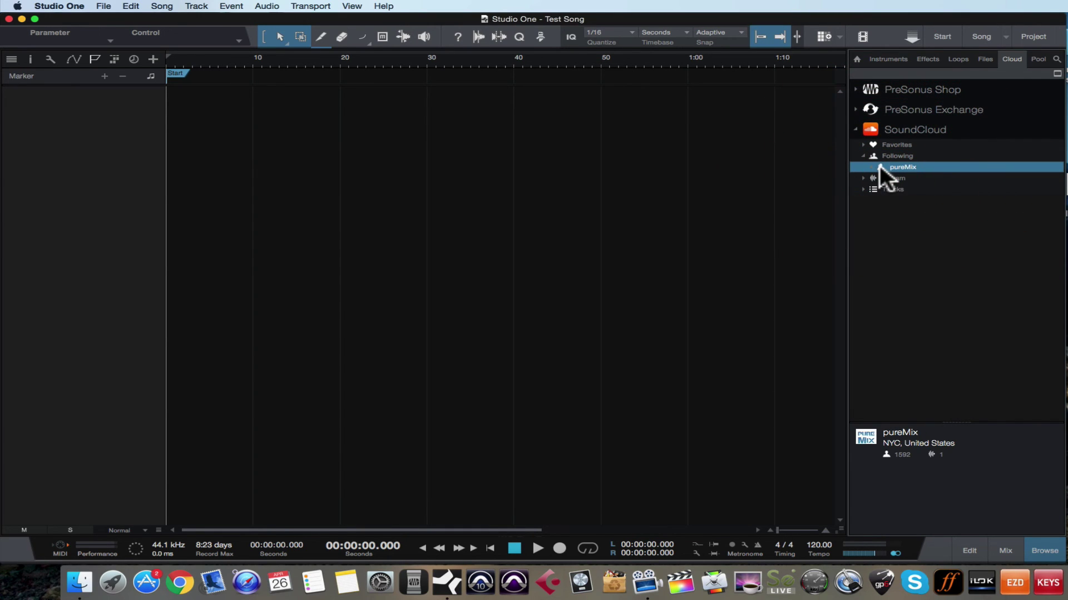
left_click(863, 177)
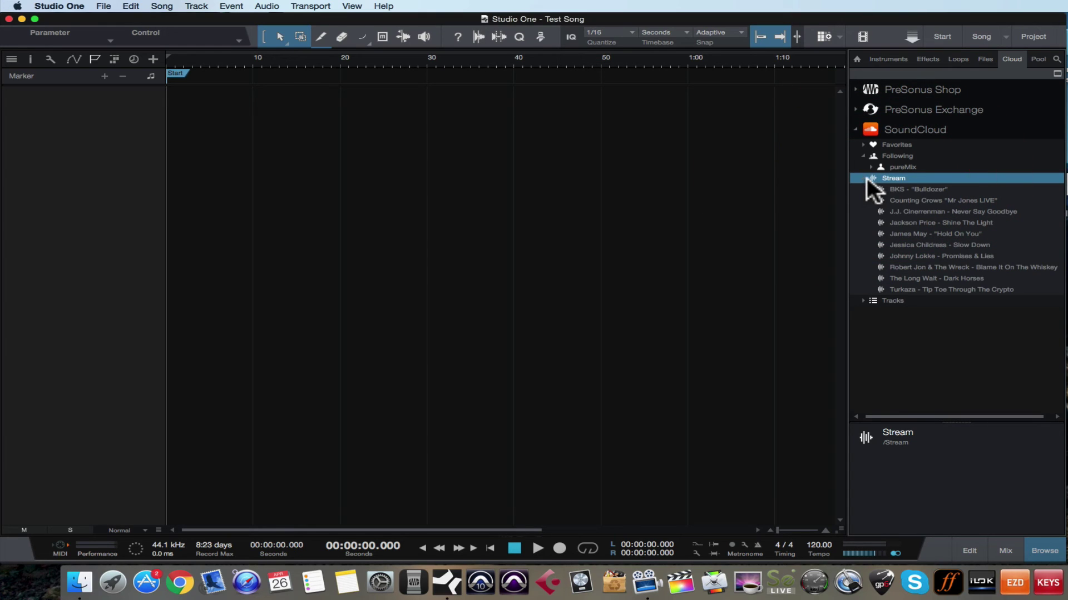
left_click(902, 200)
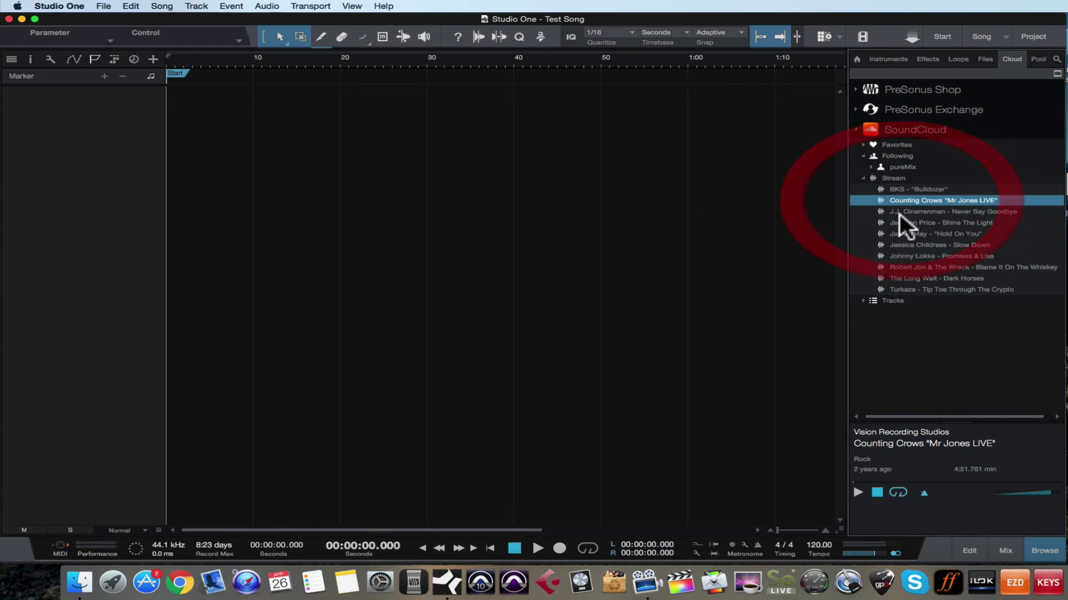
Browse further tracks in SoundCloud's Stream folder, then play and stop a preview of "Blame It On The Whiskey".
left_click(898, 212)
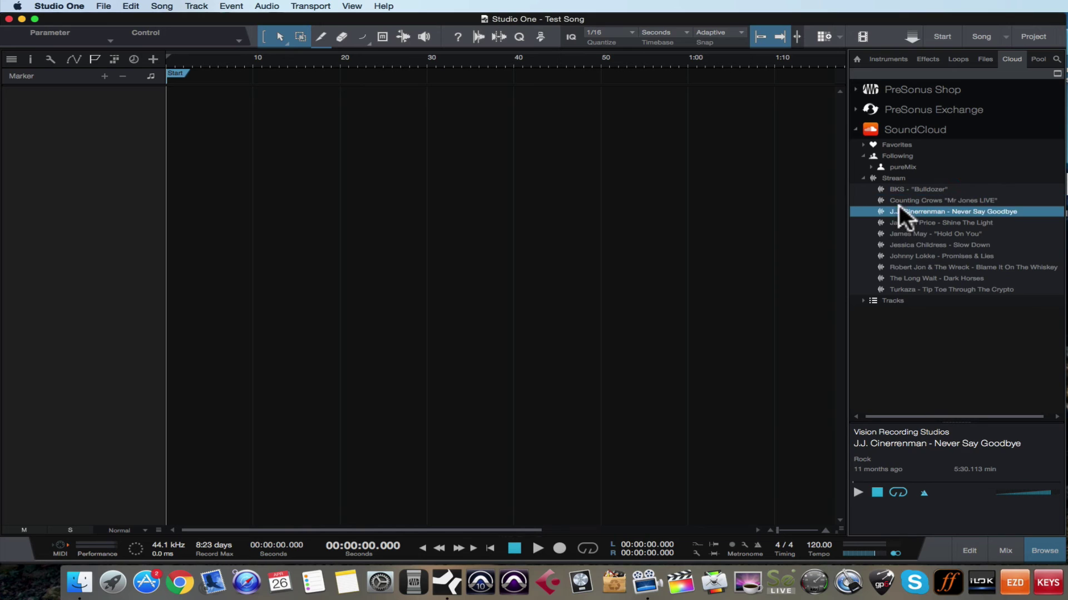
left_click(900, 222)
left_click(902, 233)
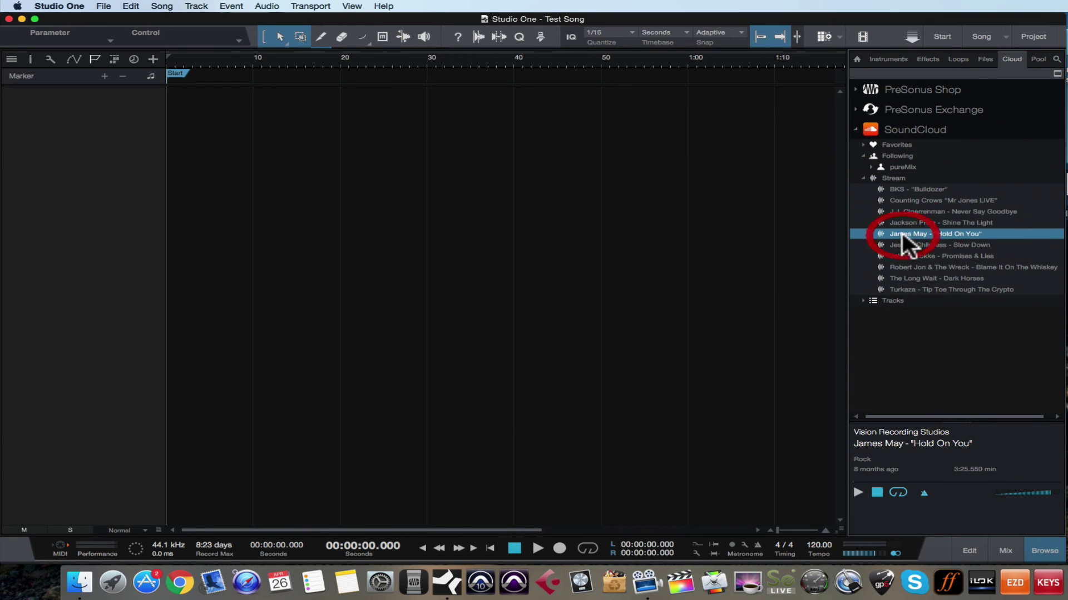
left_click(903, 256)
left_click(904, 267)
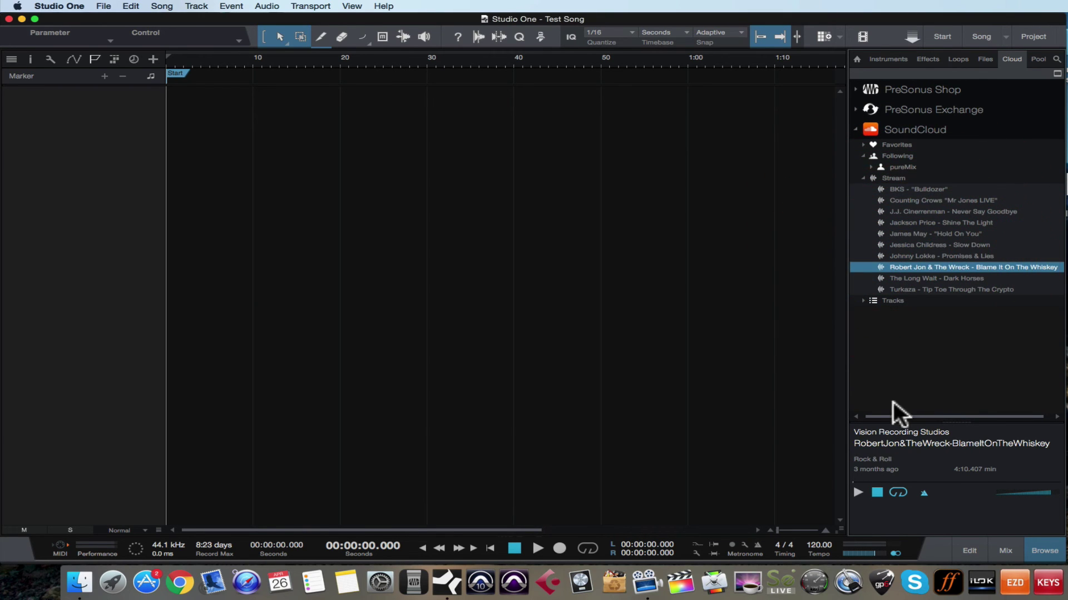
left_click(856, 492)
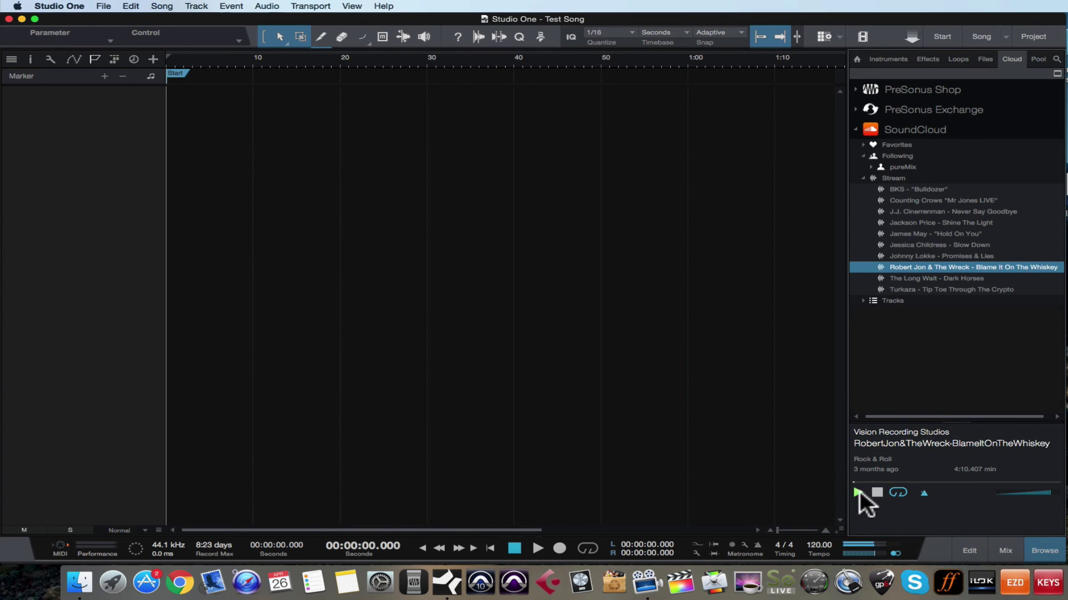
left_click(877, 495)
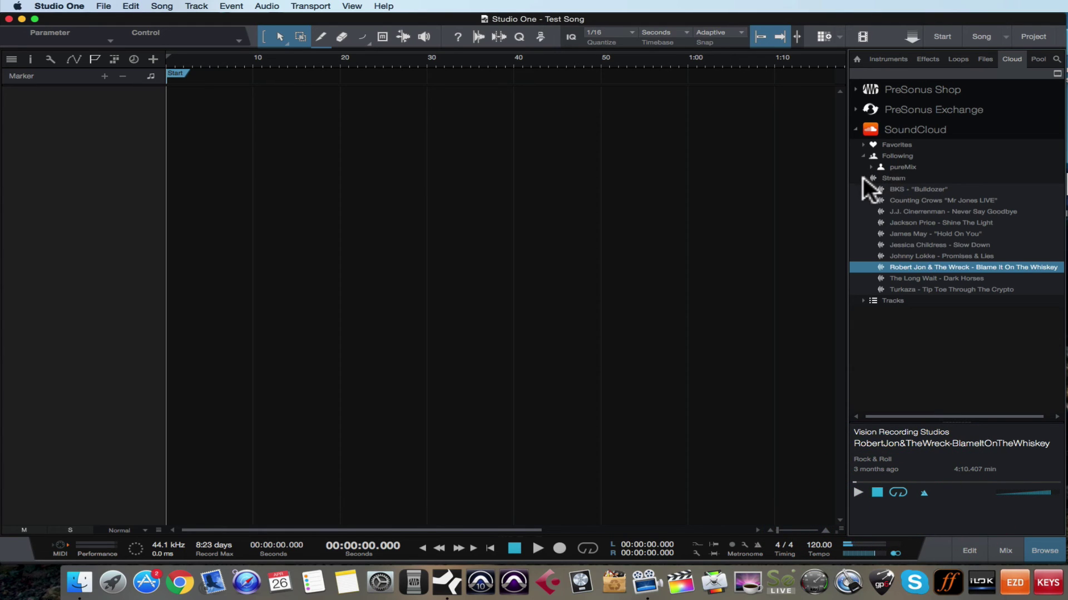
Collapse the Stream folder and SoundCloud, and view the song's Pool in the Browser.
left_click(863, 178)
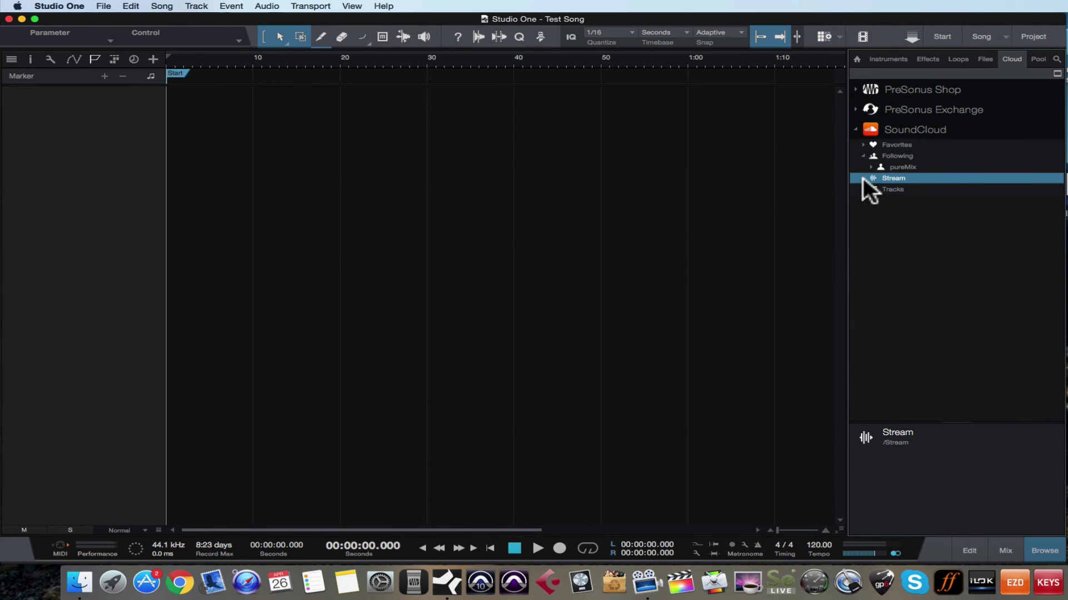
left_click(855, 131)
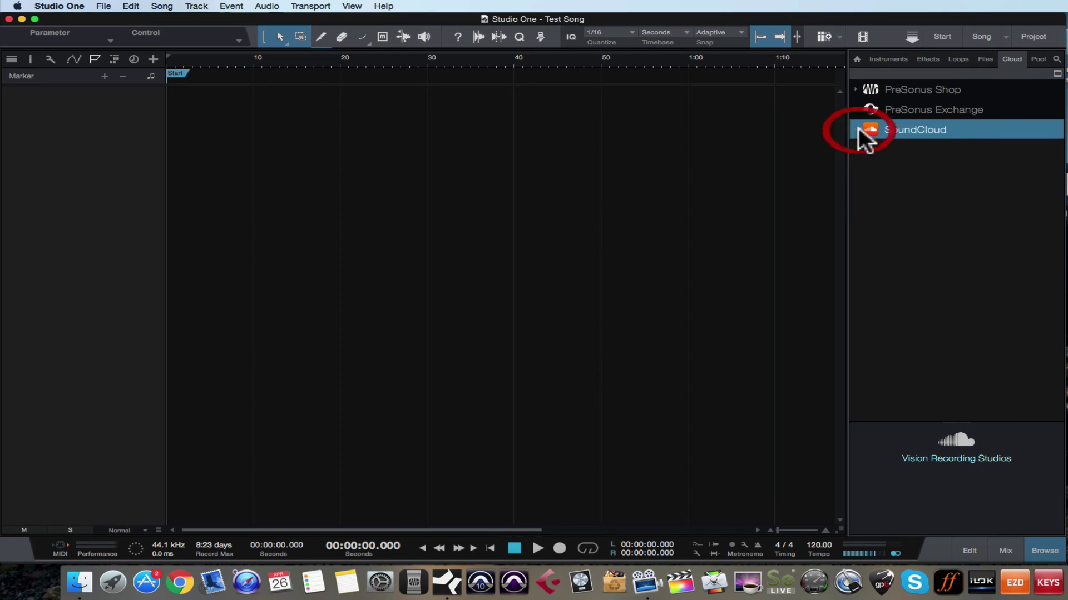
left_click(1037, 59)
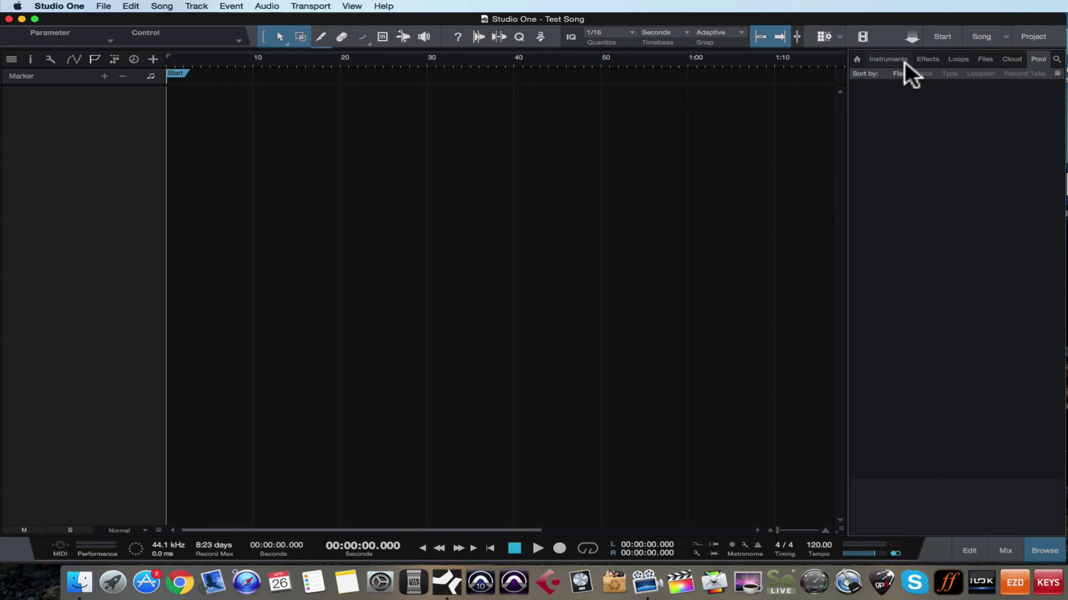
Place Acoustic Sun.mp3 from the Desktop's Background Music folder on a new track at the song's start.
left_click(984, 59)
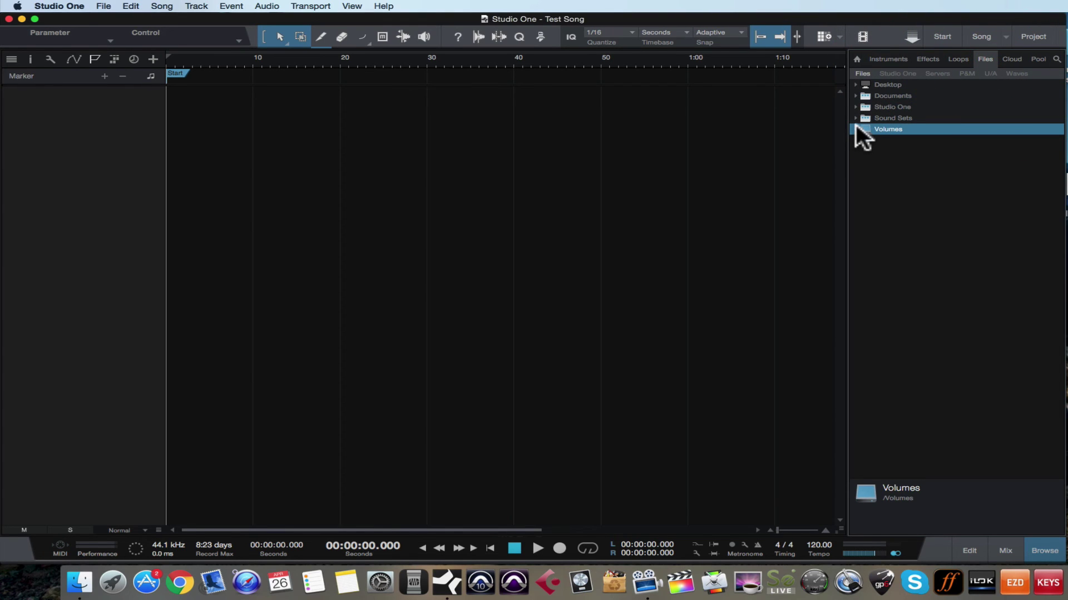
left_click(855, 84)
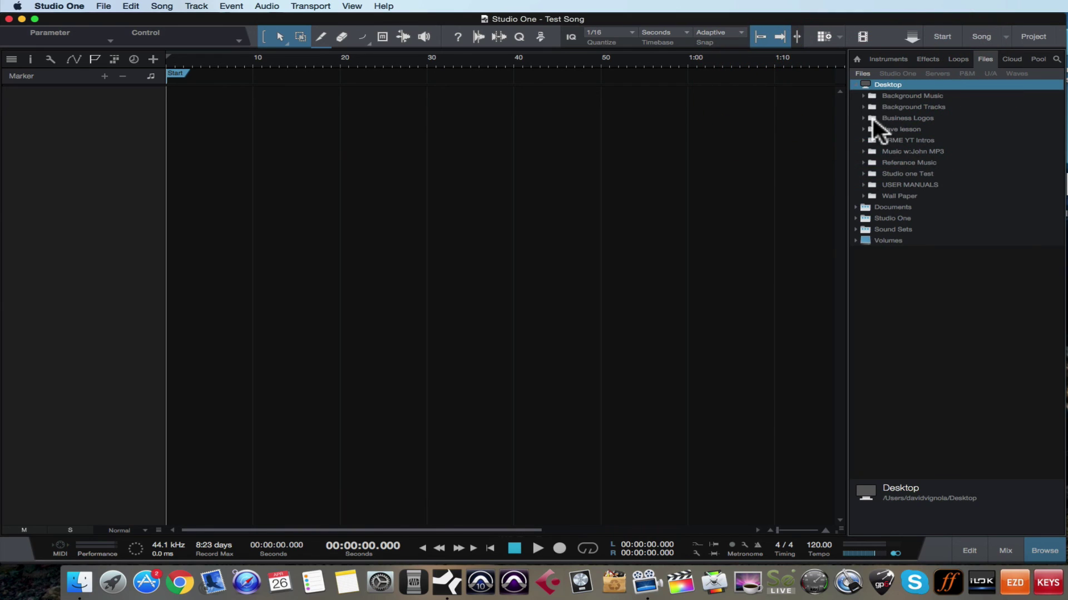
left_click(864, 94)
left_click(896, 107)
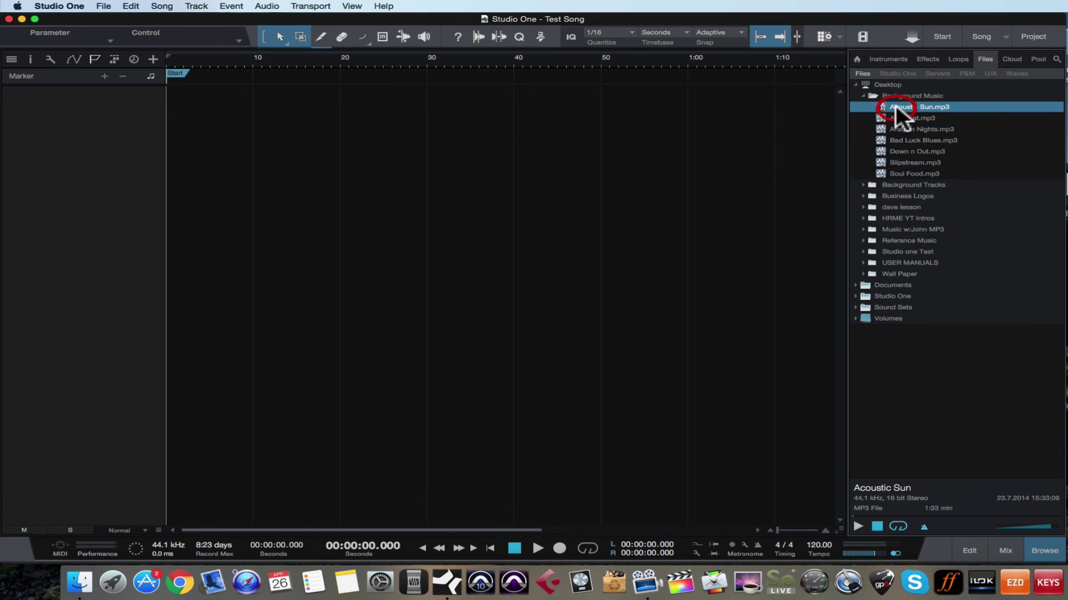
mouse_move(902, 106)
left_mouse_down()
mouse_move(780, 86)
mouse_move(882, 107)
left_mouse_up()
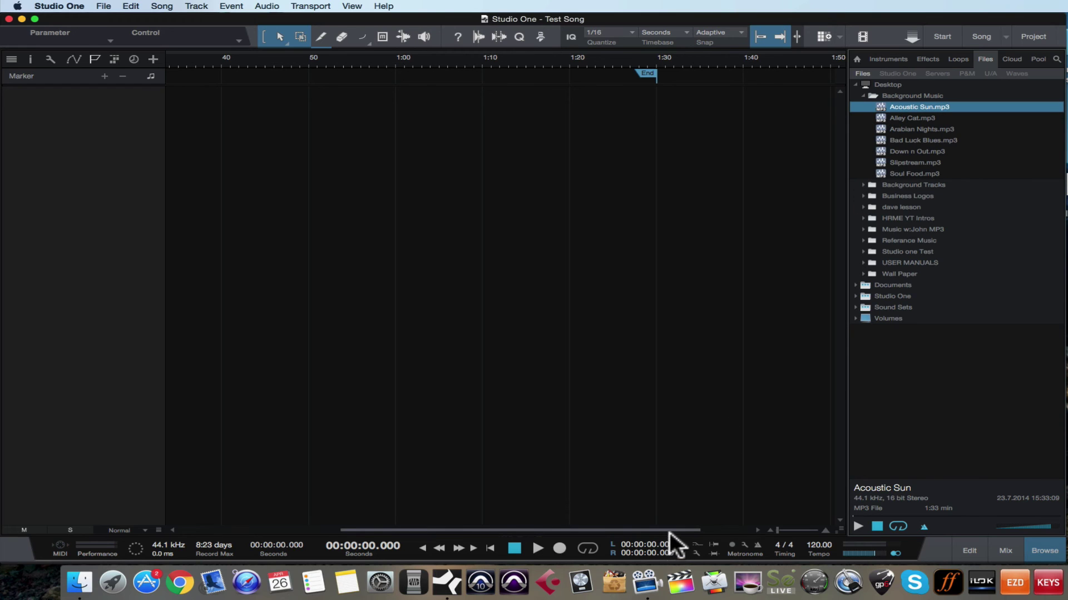
left_click_drag(670, 528, 361, 515)
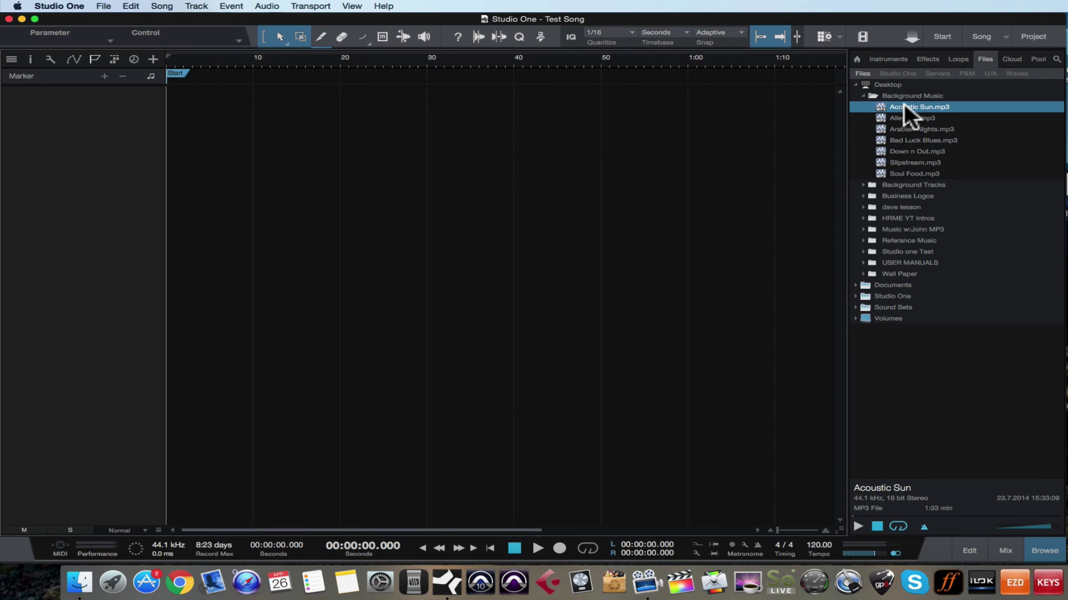
mouse_move(904, 103)
left_mouse_down()
mouse_move(66, 101)
mouse_move(199, 96)
mouse_move(190, 95)
left_mouse_up()
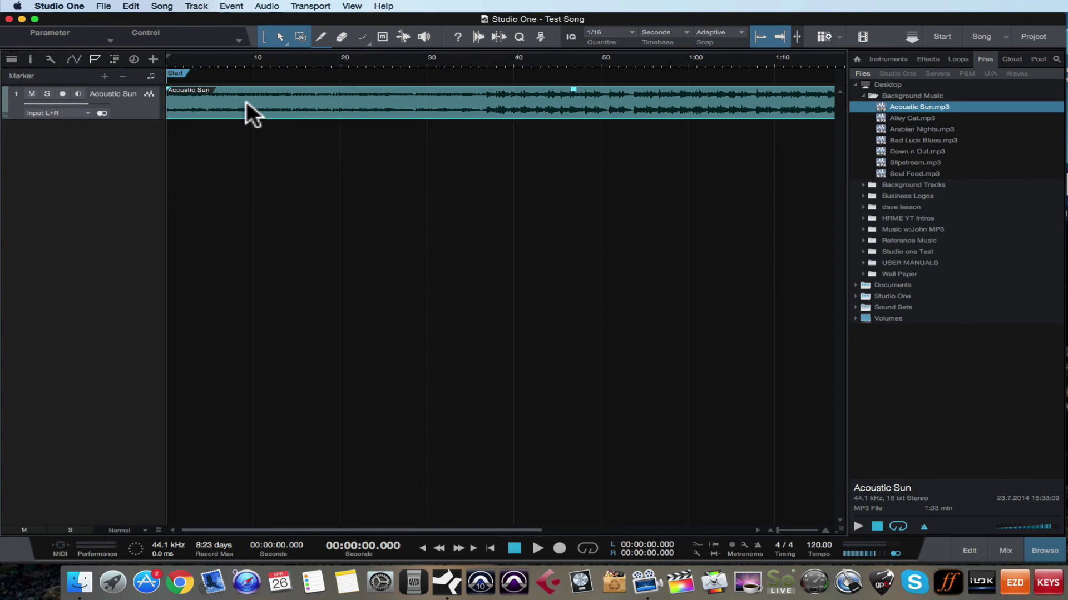
key("w")
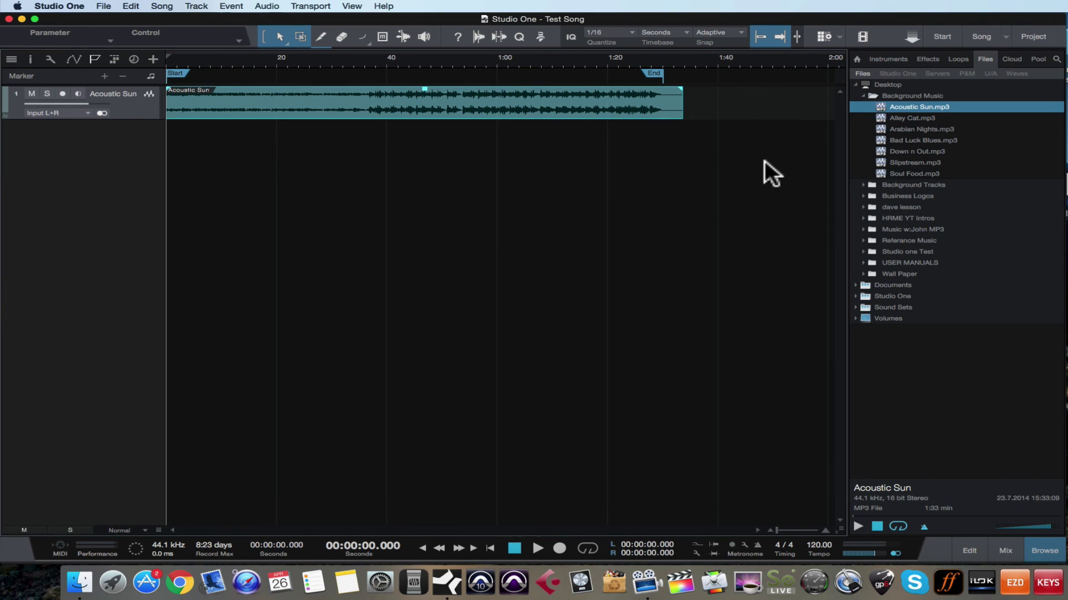
View the Pool and move the song's End marker past the Acoustic Sun event, to about 1:37.
left_click(1033, 60)
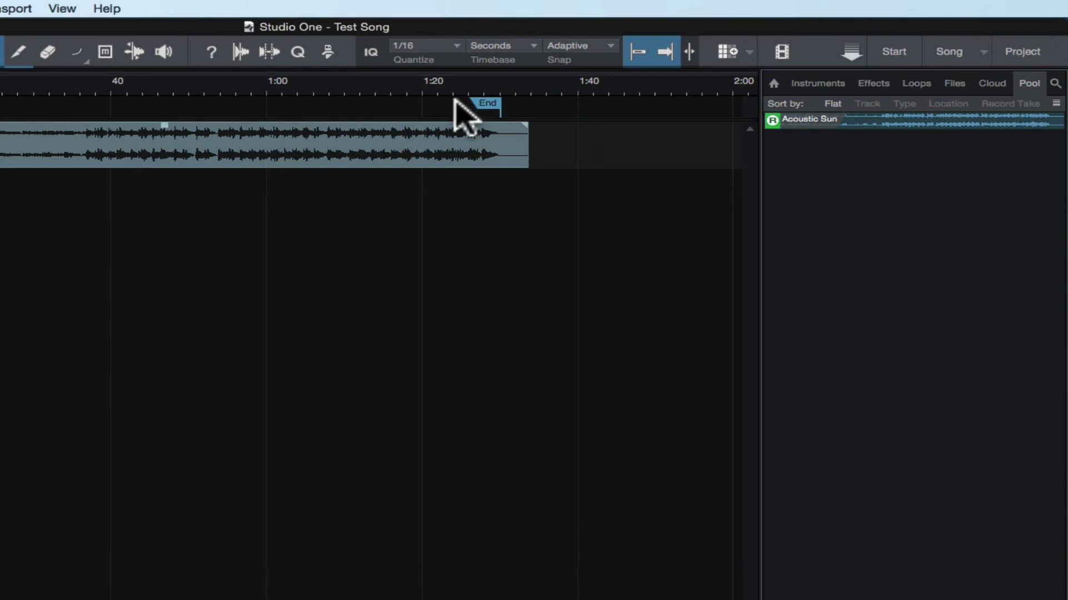
left_click_drag(485, 100, 543, 108)
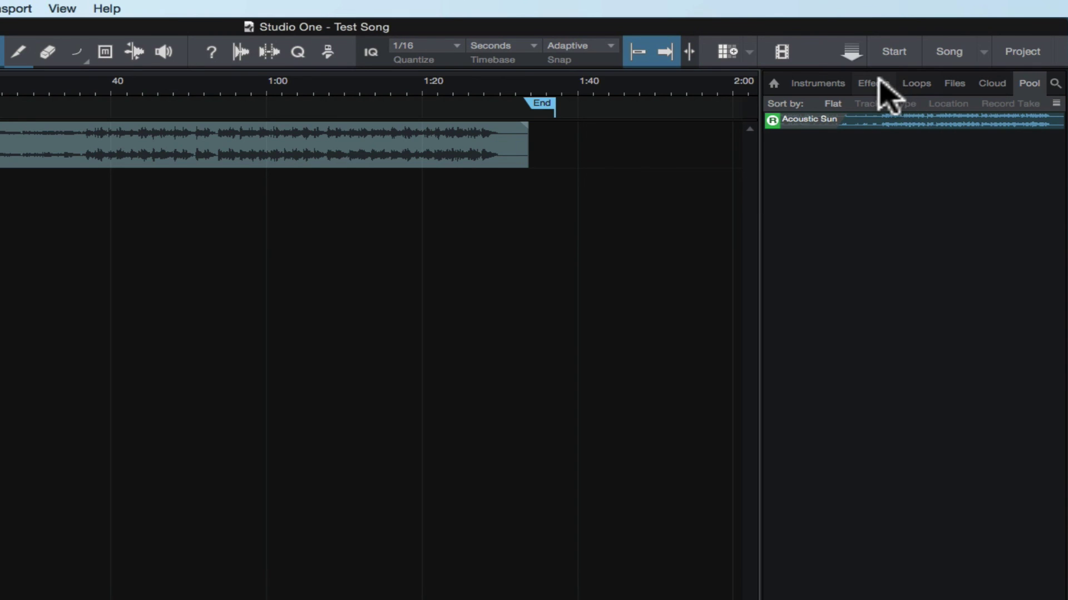
Add Bad Luck Blues.mp3 from the Background Music folder on a new track below Acoustic Sun.
left_click(951, 84)
left_click_drag(850, 198, 217, 189)
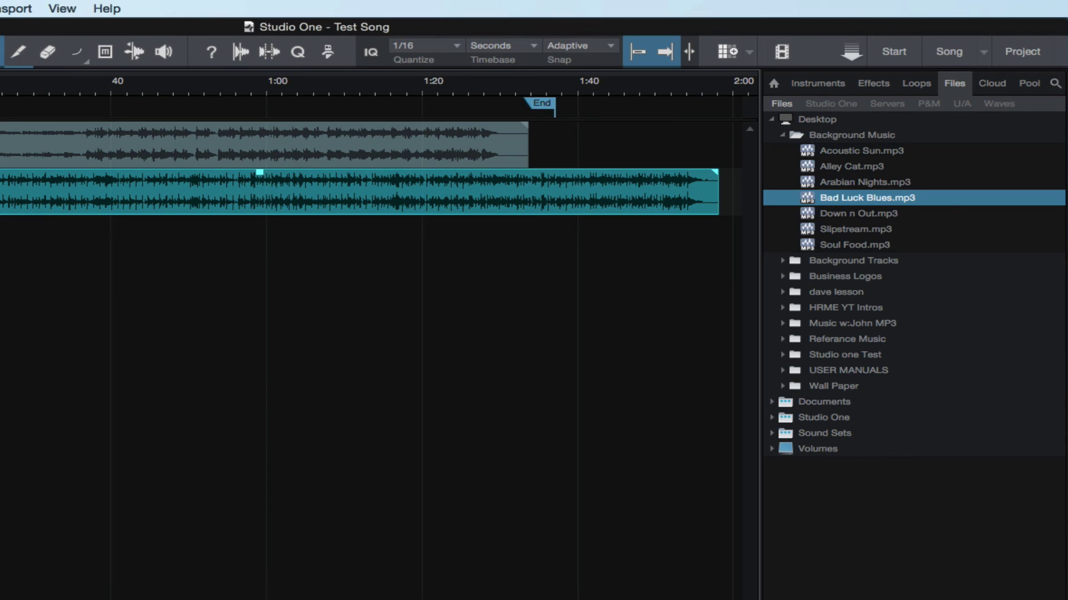
Delete the Acoustic Sun event from the arrangement and check the song's audio clips in the Pool.
left_click(167, 159)
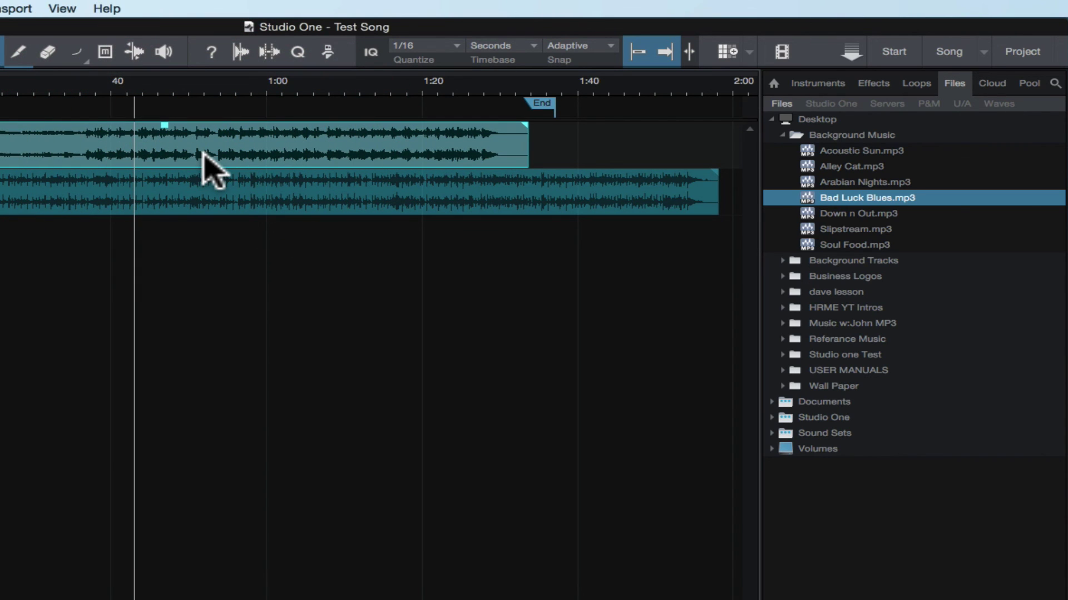
key("Delete")
left_click(1027, 83)
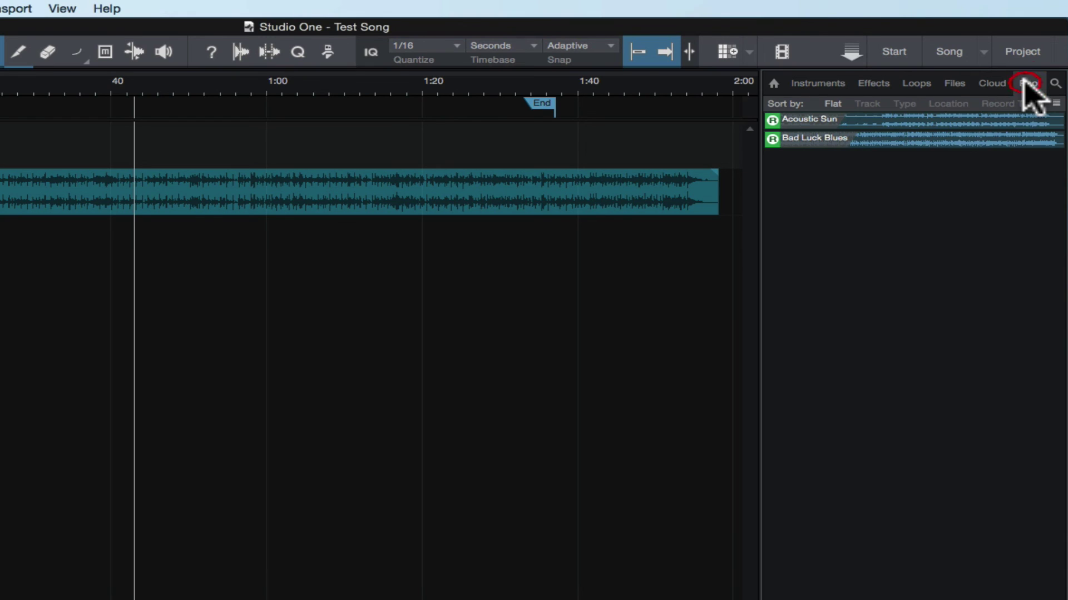